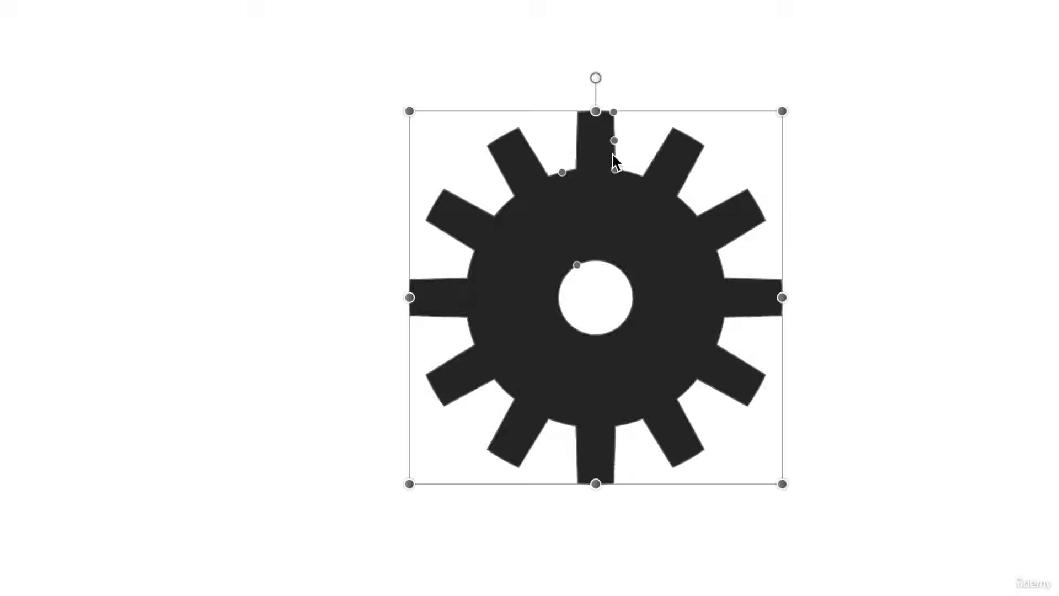
Step: Widen the gear's teeth into tapered shapes and round all the outer and inner tooth corners with the Corner tool
{"action": "left_click_drag", "start_coordinate": [612, 157], "coordinate": [685, 199]}
{"action": "mouse_move", "coordinate": [614, 113]}
{"action": "left_mouse_down"}
{"action": "mouse_move", "coordinate": [595, 110]}
{"action": "mouse_move", "coordinate": [620, 116]}
{"action": "left_mouse_up"}
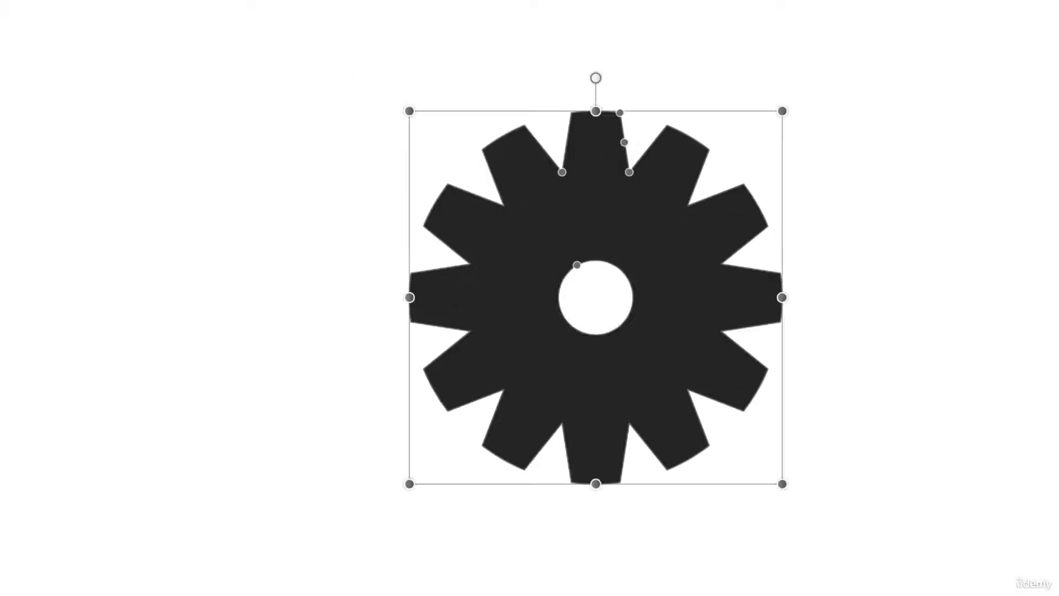
{"action": "left_click", "coordinate": [237, 8]}
{"action": "key", "text": "super+a"}
{"action": "key", "text": "c"}
{"action": "left_click_drag", "start_coordinate": [687, 206], "coordinate": [689, 162]}
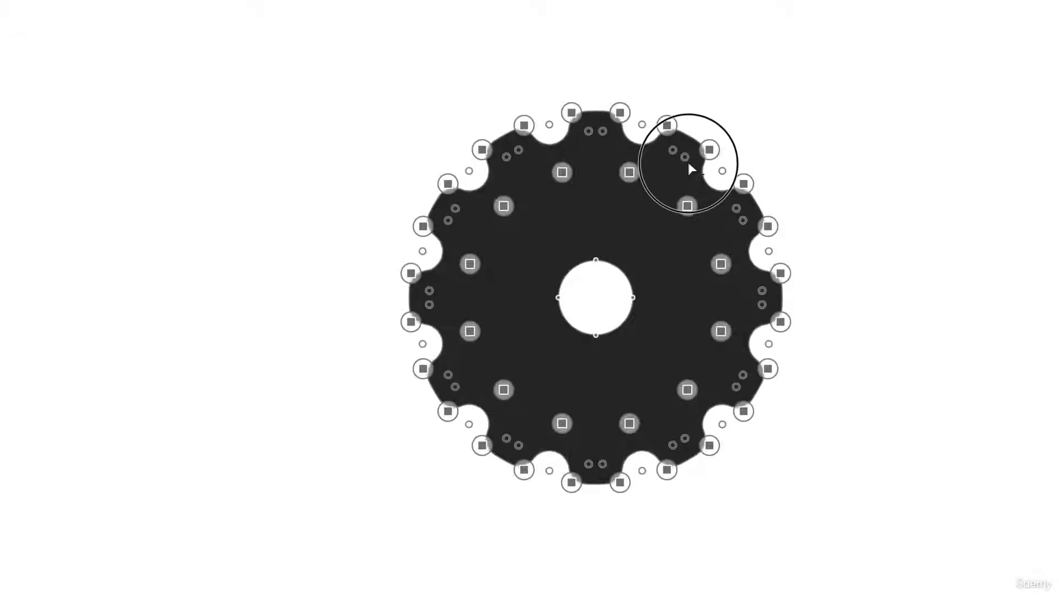
{"action": "key", "text": "v"}
{"action": "left_click", "coordinate": [165, 53]}
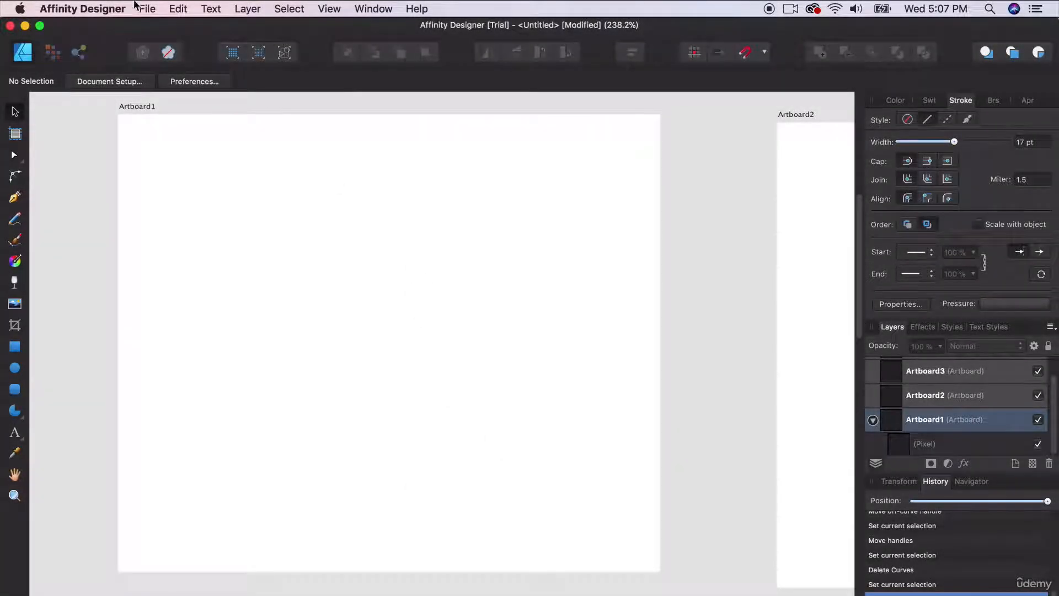
Step: Create a new Web document with the WXGA 1280 x 800 preset and units in pixels
{"action": "left_click", "coordinate": [144, 8]}
{"action": "left_click", "coordinate": [160, 26]}
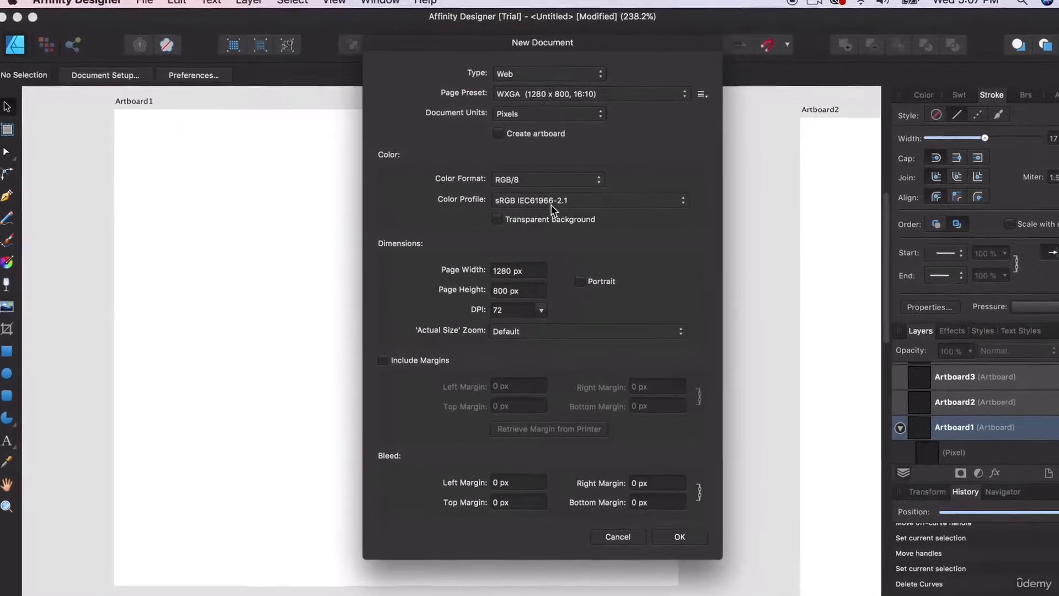
{"action": "left_click", "coordinate": [509, 117]}
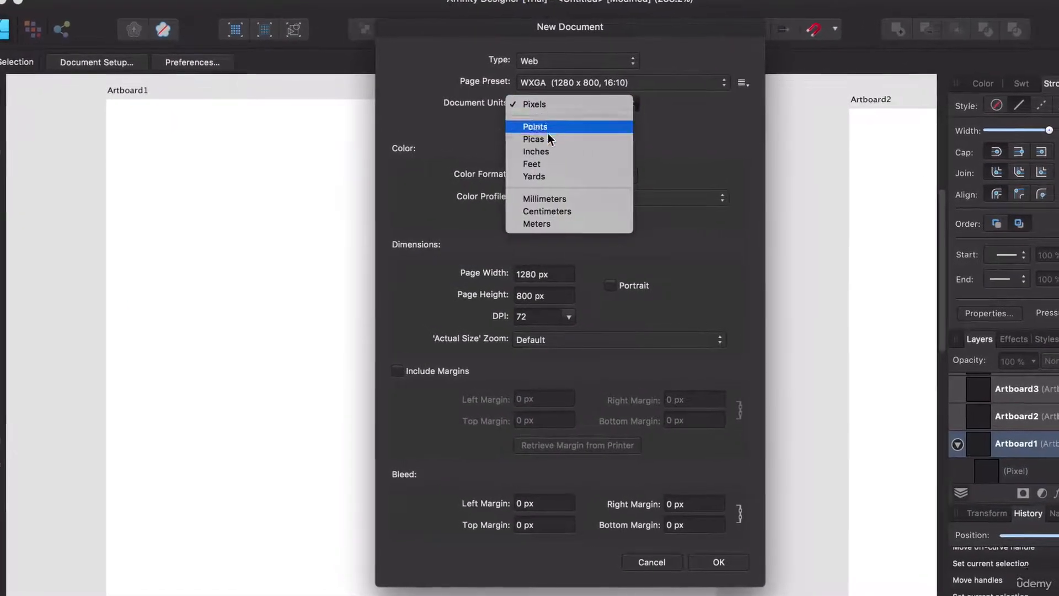
{"action": "left_click", "coordinate": [467, 109]}
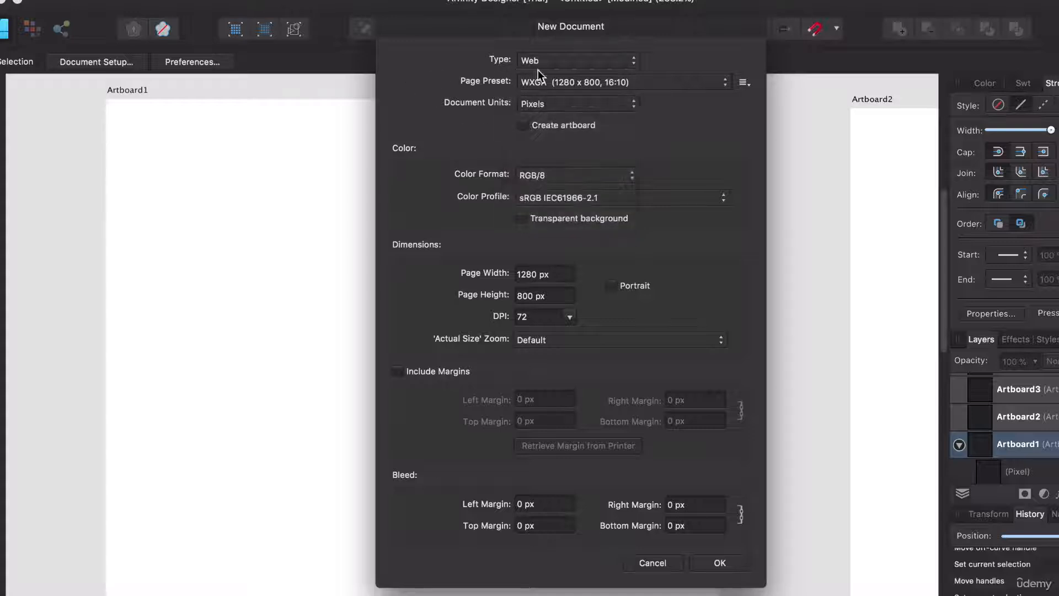
{"action": "left_click", "coordinate": [547, 61]}
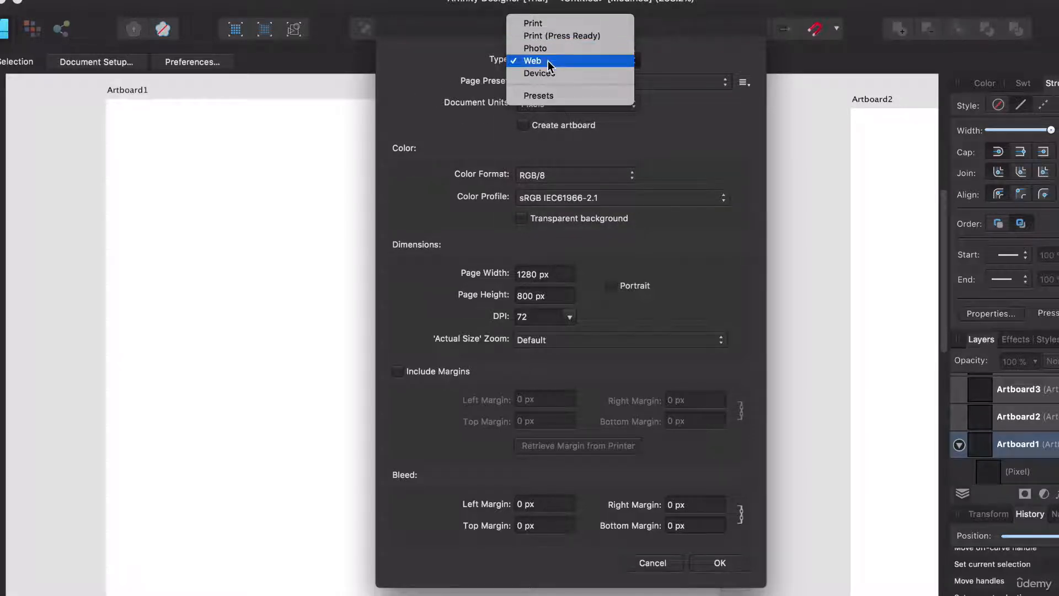
{"action": "left_click", "coordinate": [549, 63]}
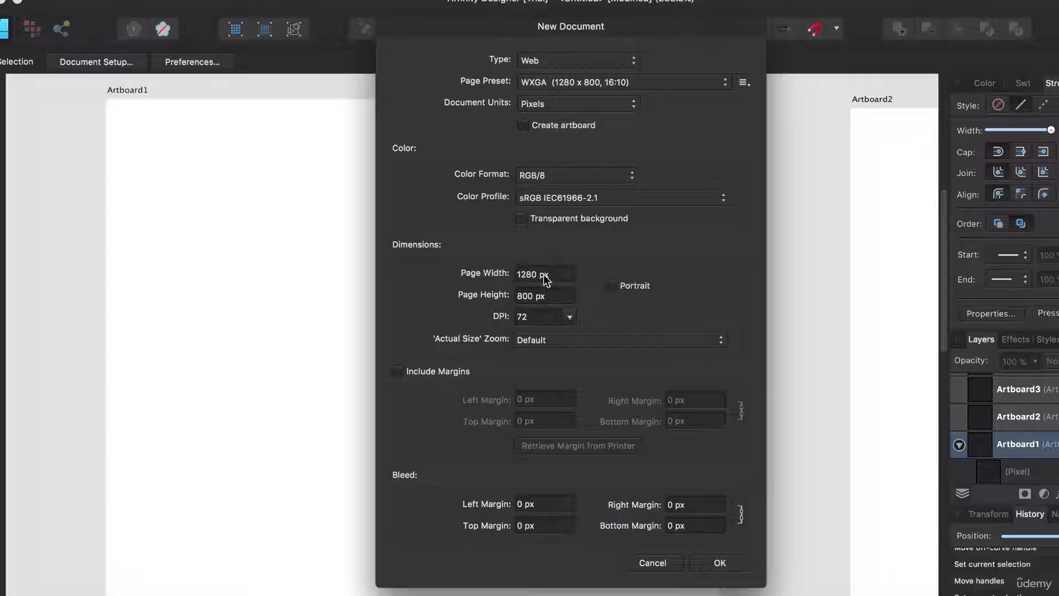
{"action": "left_click", "coordinate": [701, 560]}
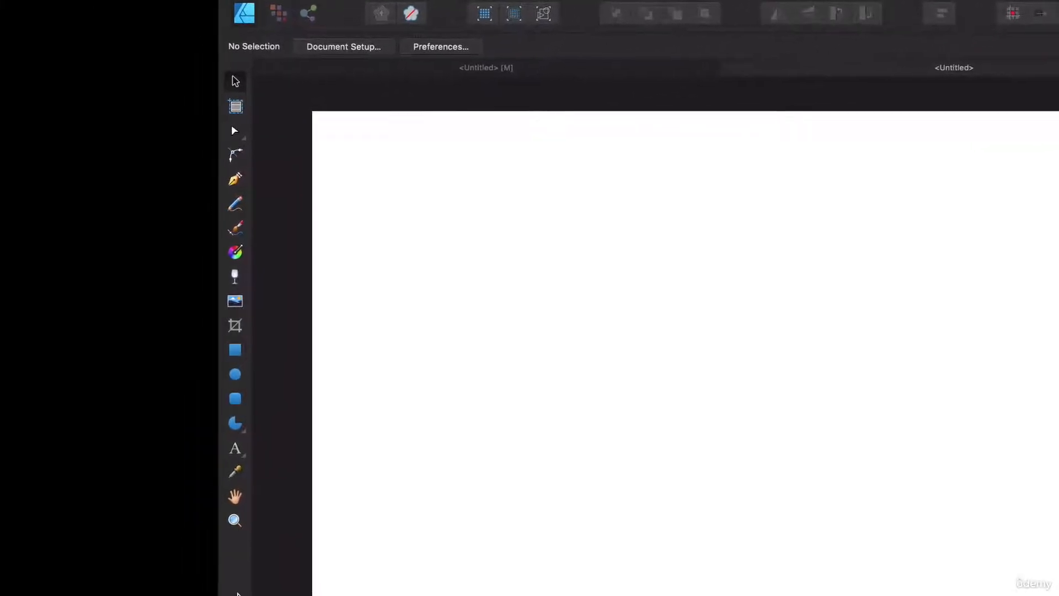
Step: Float the Tools panel over the page and dock it again
{"action": "left_click", "coordinate": [238, 568]}
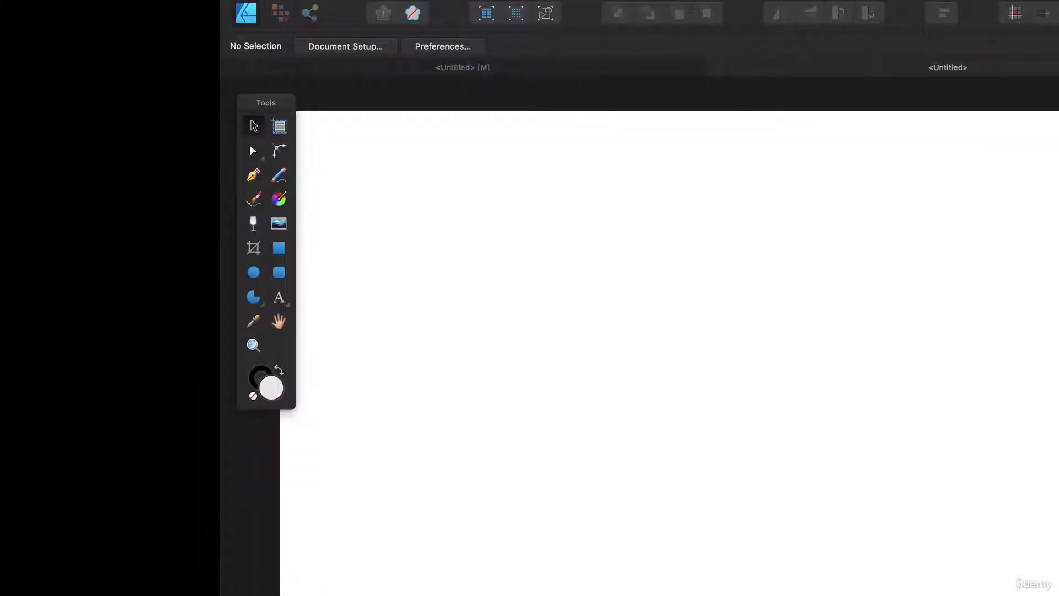
{"action": "left_click_drag", "start_coordinate": [286, 109], "coordinate": [423, 128]}
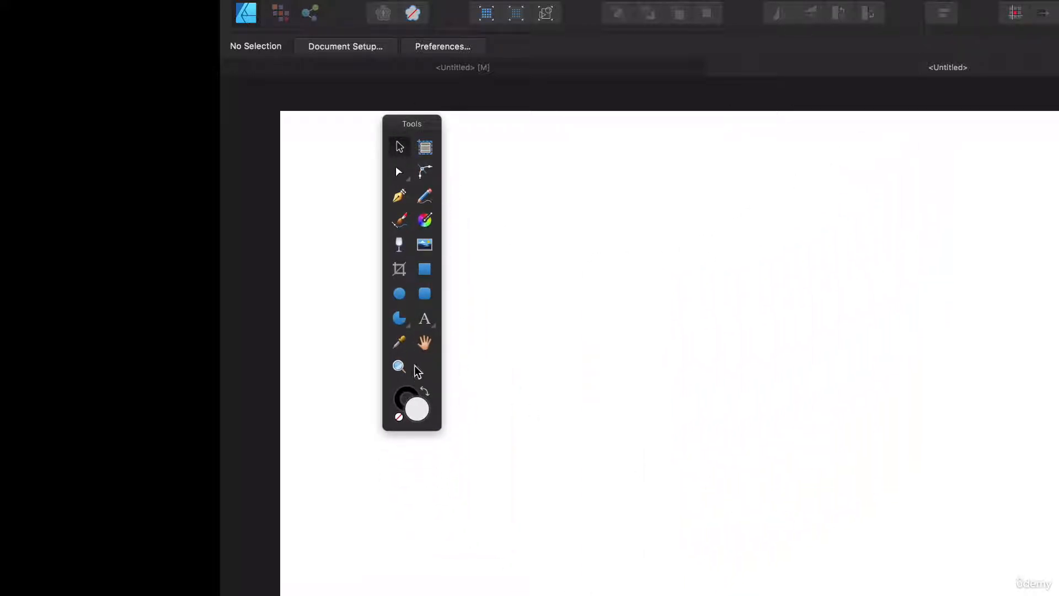
{"action": "left_click", "coordinate": [388, 390]}
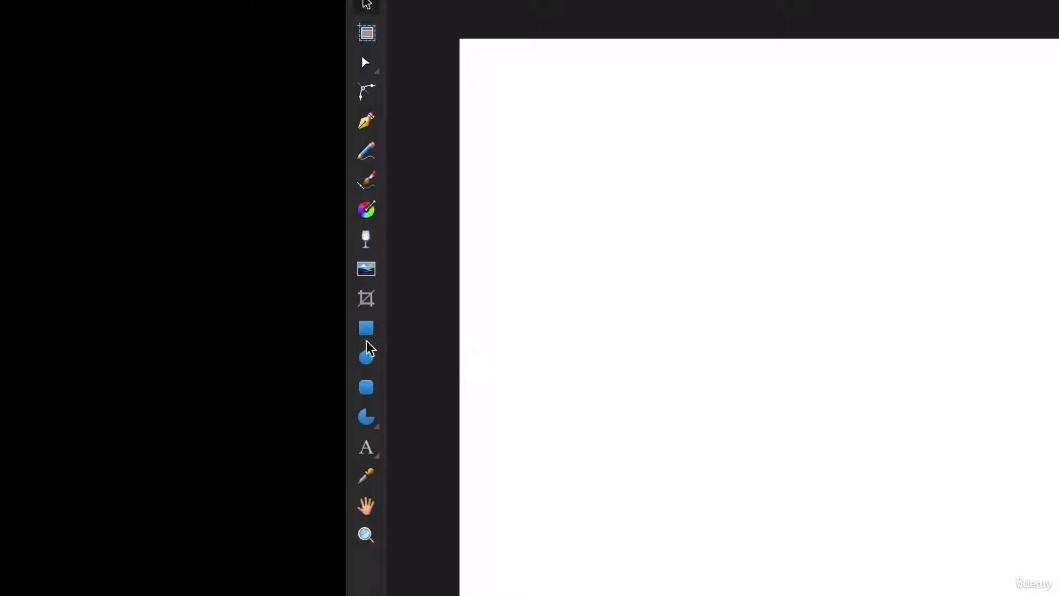
Step: Draw a circle about 280 px in diameter on the left half of the page with the Ellipse tool
{"action": "left_click", "coordinate": [369, 366]}
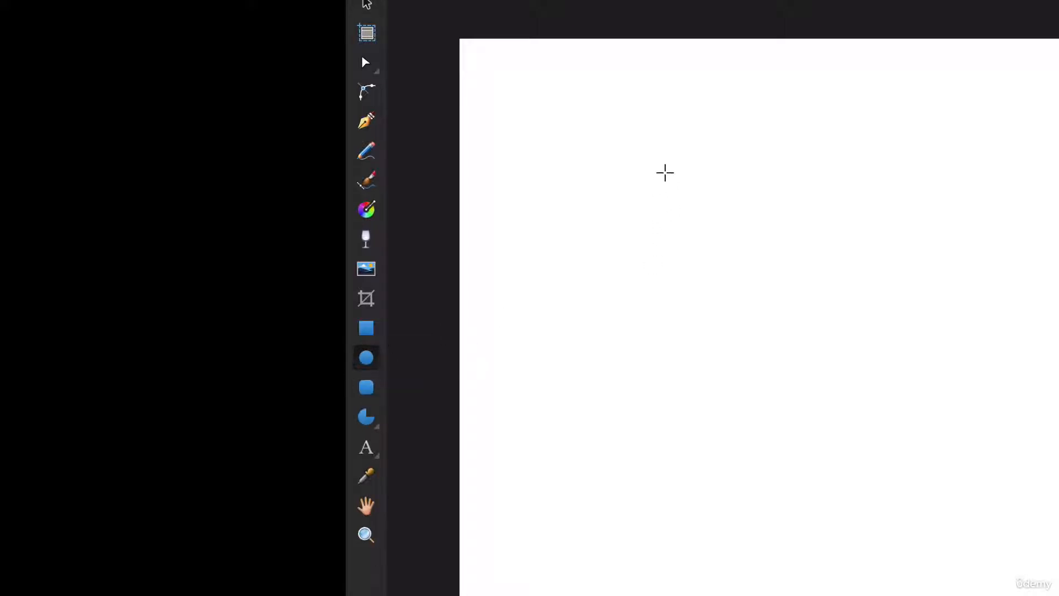
{"action": "left_click_drag", "start_coordinate": [664, 165], "coordinate": [811, 358]}
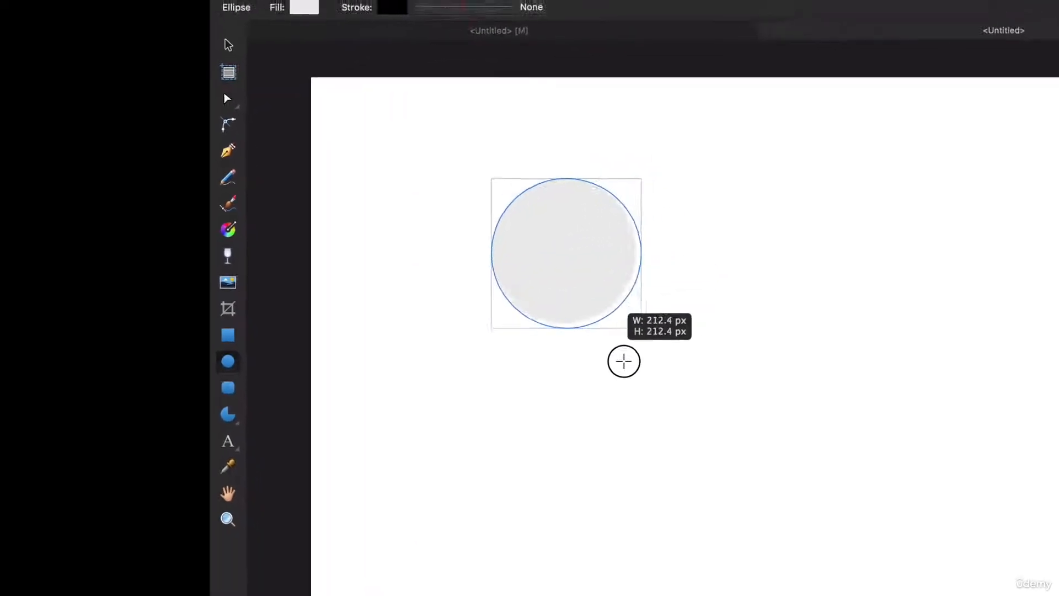
{"action": "left_click_drag", "start_coordinate": [624, 362], "coordinate": [655, 410]}
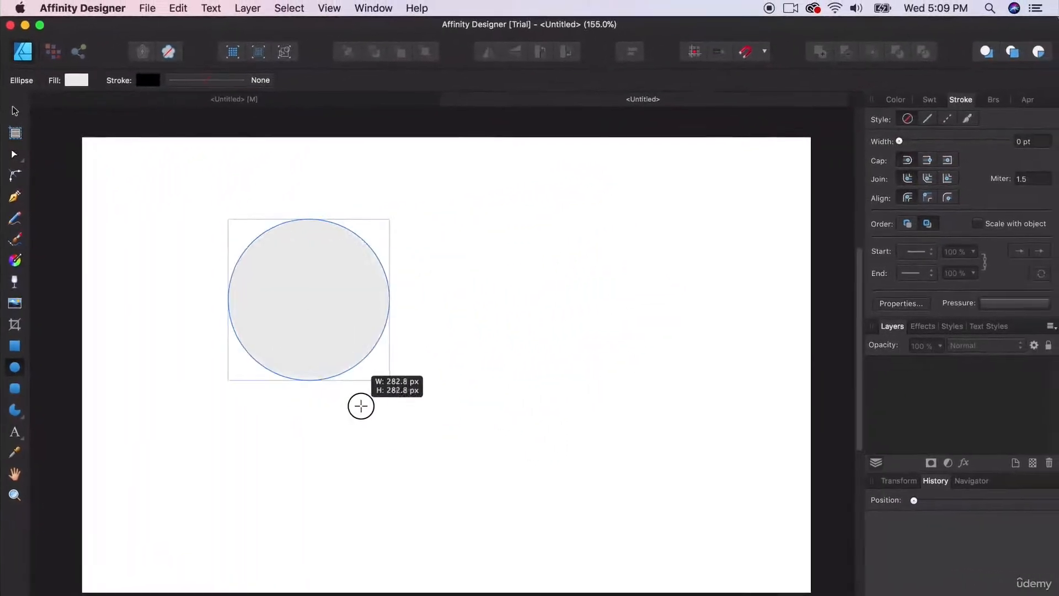
{"action": "left_click_drag", "start_coordinate": [361, 406], "coordinate": [361, 406]}
Step: Draw a second circle beside the first, undoing the first try and redrawing it closer
{"action": "left_click_drag", "start_coordinate": [505, 197], "coordinate": [714, 378]}
{"action": "key", "text": "super+z"}
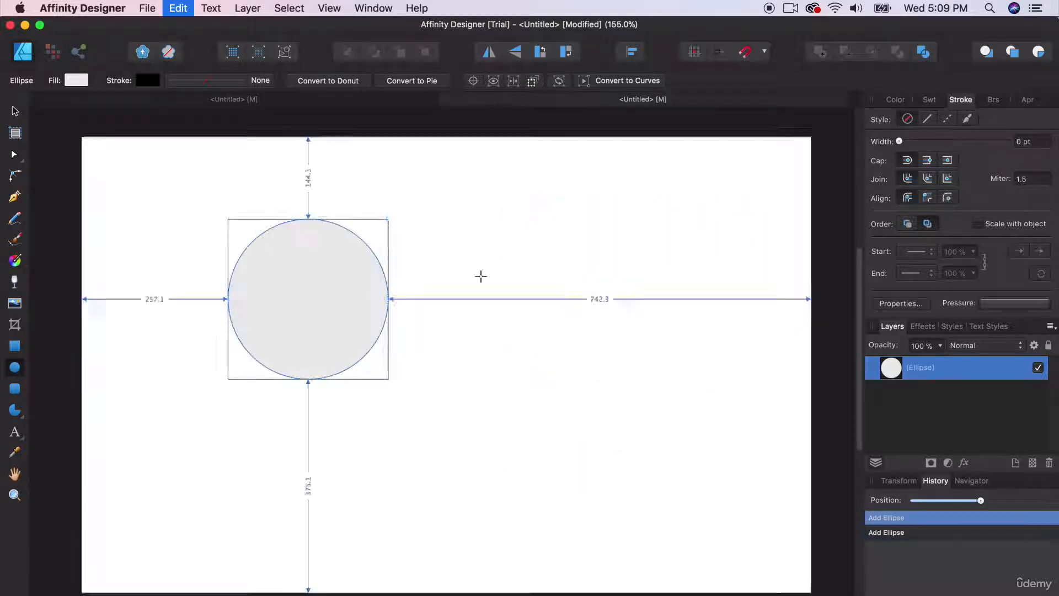
{"action": "left_click_drag", "start_coordinate": [433, 217], "coordinate": [584, 390]}
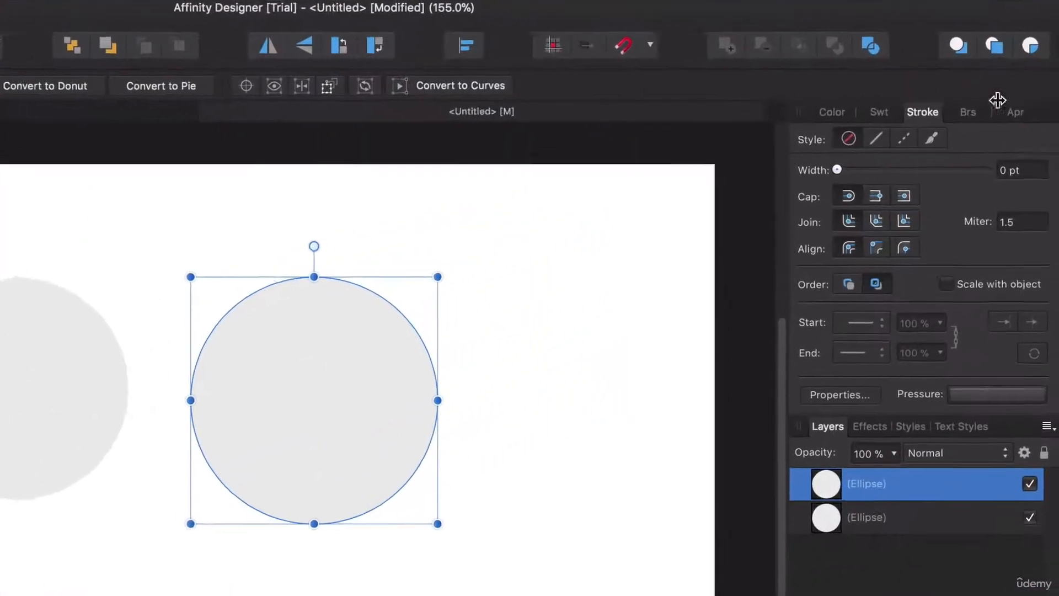
Step: Fill the second circle with a blue-purple of about H 247, S 54, L 63 using the color wheel
{"action": "mouse_move", "coordinate": [832, 112]}
{"action": "left_mouse_down"}
{"action": "mouse_move", "coordinate": [843, 115]}
{"action": "mouse_move", "coordinate": [633, 218]}
{"action": "mouse_move", "coordinate": [461, 271]}
{"action": "mouse_move", "coordinate": [797, 129]}
{"action": "mouse_move", "coordinate": [789, 116]}
{"action": "mouse_move", "coordinate": [806, 121]}
{"action": "left_mouse_up"}
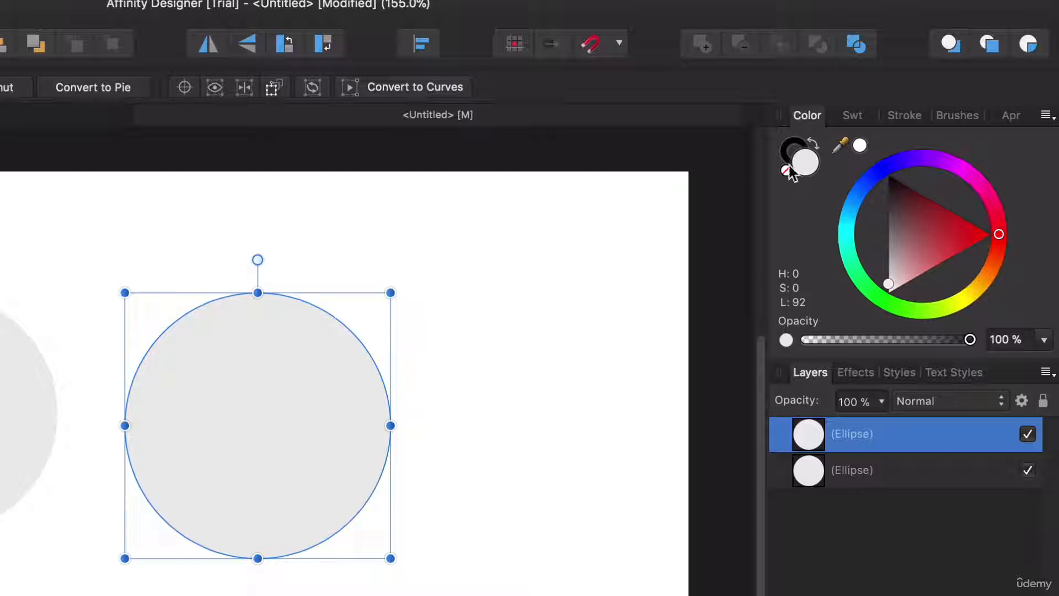
{"action": "left_click", "coordinate": [998, 229]}
{"action": "left_click_drag", "start_coordinate": [1000, 232], "coordinate": [911, 228]}
{"action": "left_click_drag", "start_coordinate": [849, 217], "coordinate": [891, 166]}
{"action": "mouse_move", "coordinate": [917, 219]}
{"action": "left_mouse_down"}
{"action": "mouse_move", "coordinate": [954, 240]}
{"action": "mouse_move", "coordinate": [918, 217]}
{"action": "mouse_move", "coordinate": [946, 233]}
{"action": "mouse_move", "coordinate": [935, 218]}
{"action": "left_mouse_up"}
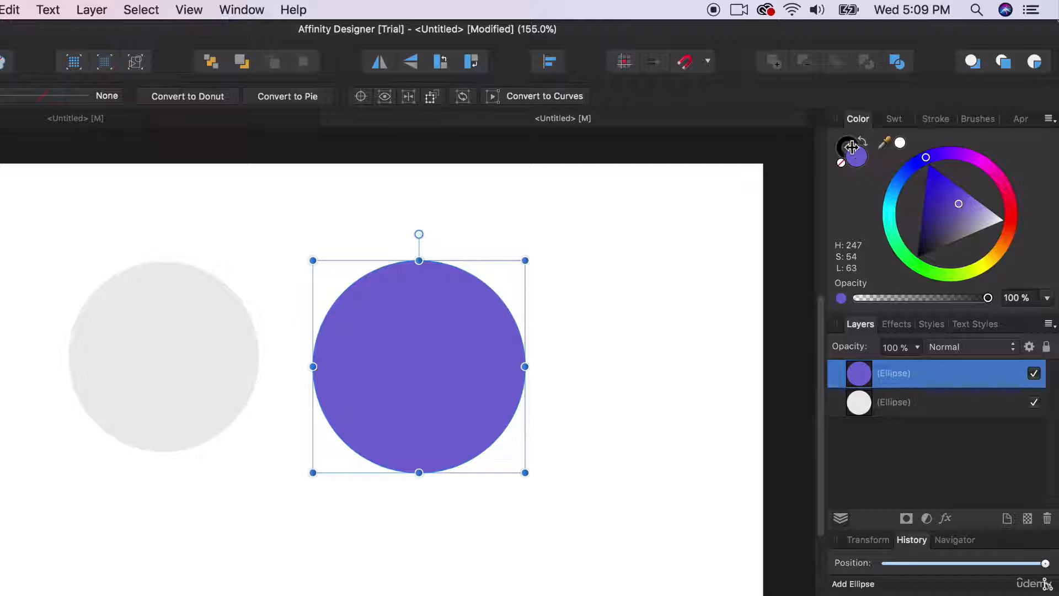
Step: Swap the second circle's fill and stroke colors back and forth, ending with a purple fill and black stroke, and deselect it
{"action": "left_click", "coordinate": [864, 142]}
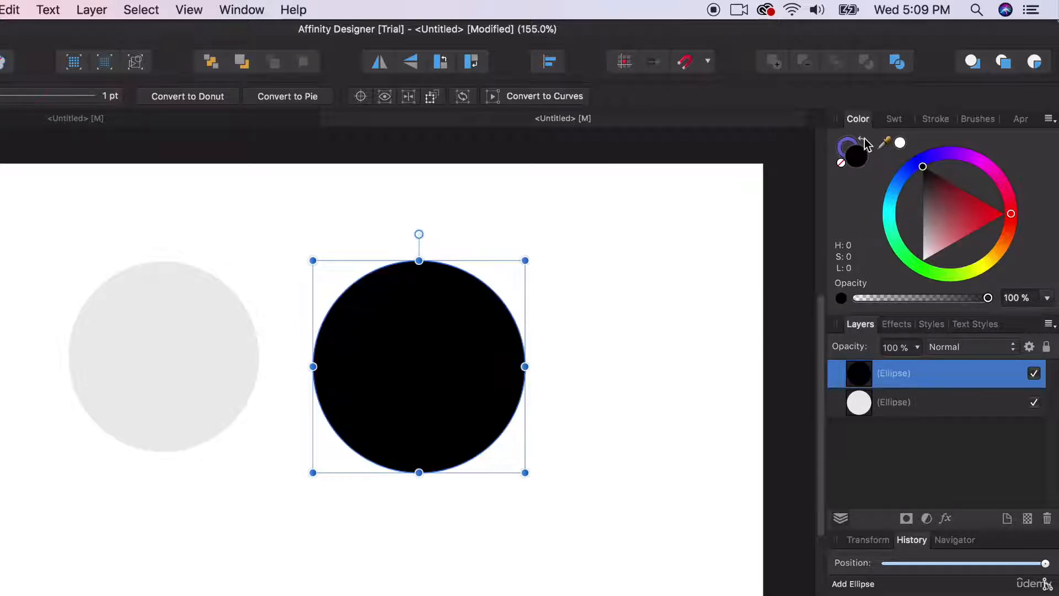
{"action": "left_click", "coordinate": [864, 142]}
{"action": "left_click", "coordinate": [864, 142]}
{"action": "left_click", "coordinate": [864, 142]}
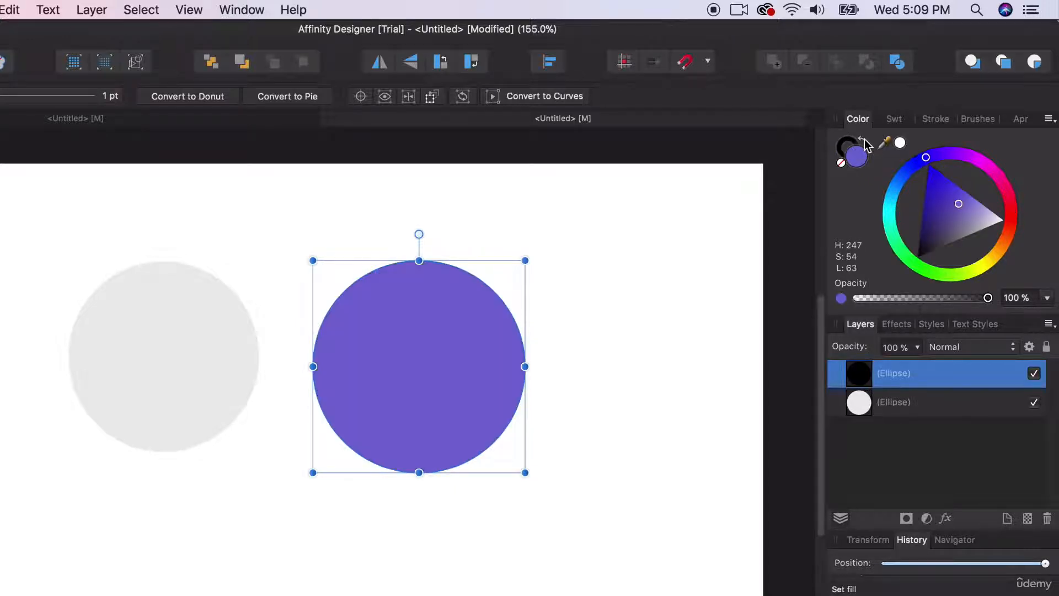
{"action": "left_click", "coordinate": [197, 189]}
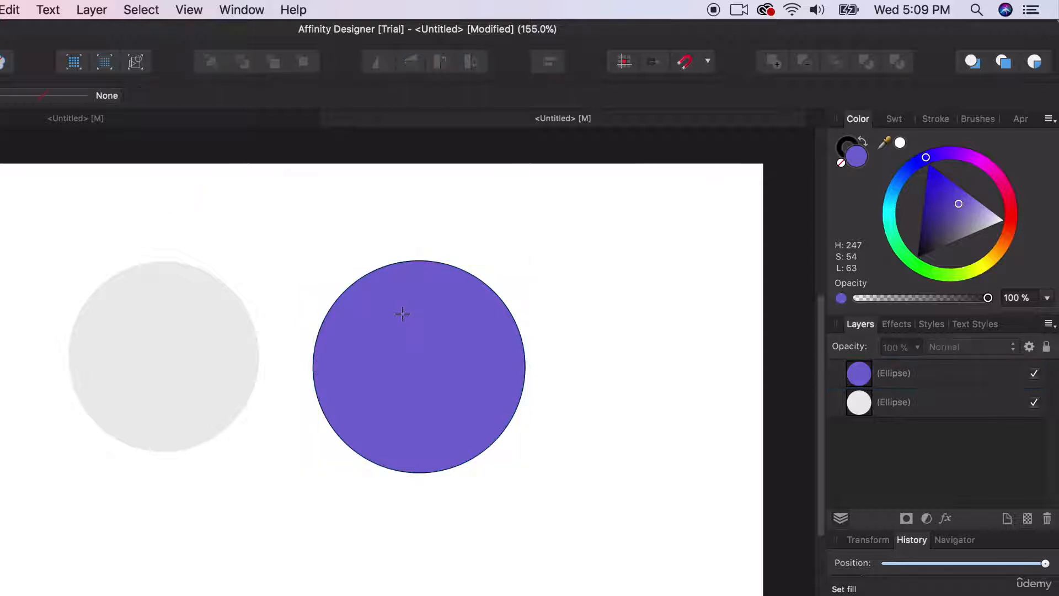
Step: Set the purple circle's stroke color to a magenta-purple of about H 293, S 55, L 39 and deselect it
{"action": "left_click", "coordinate": [428, 338]}
{"action": "left_click", "coordinate": [847, 146]}
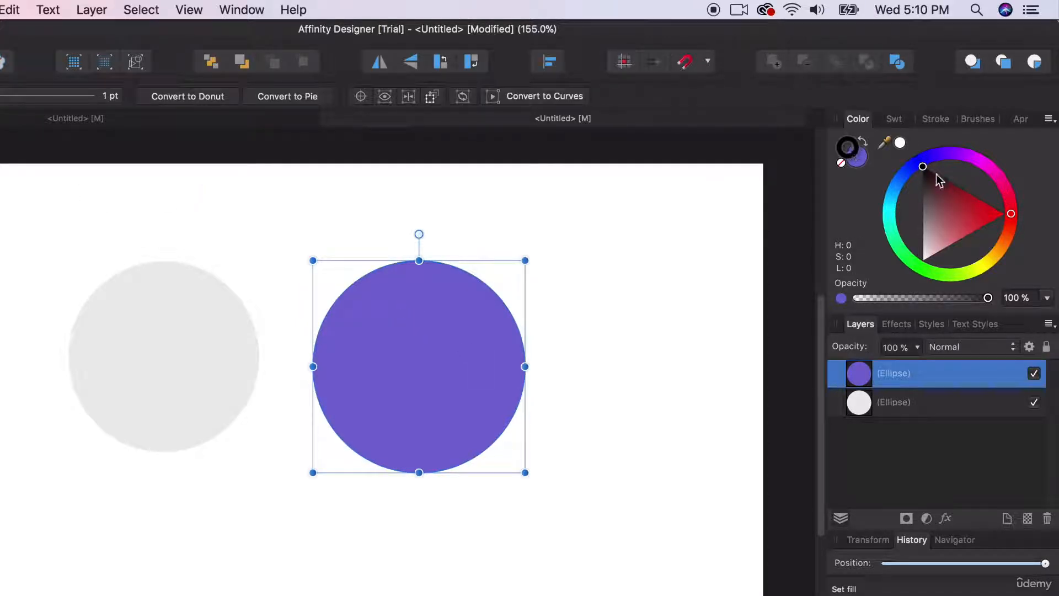
{"action": "left_click", "coordinate": [975, 161]}
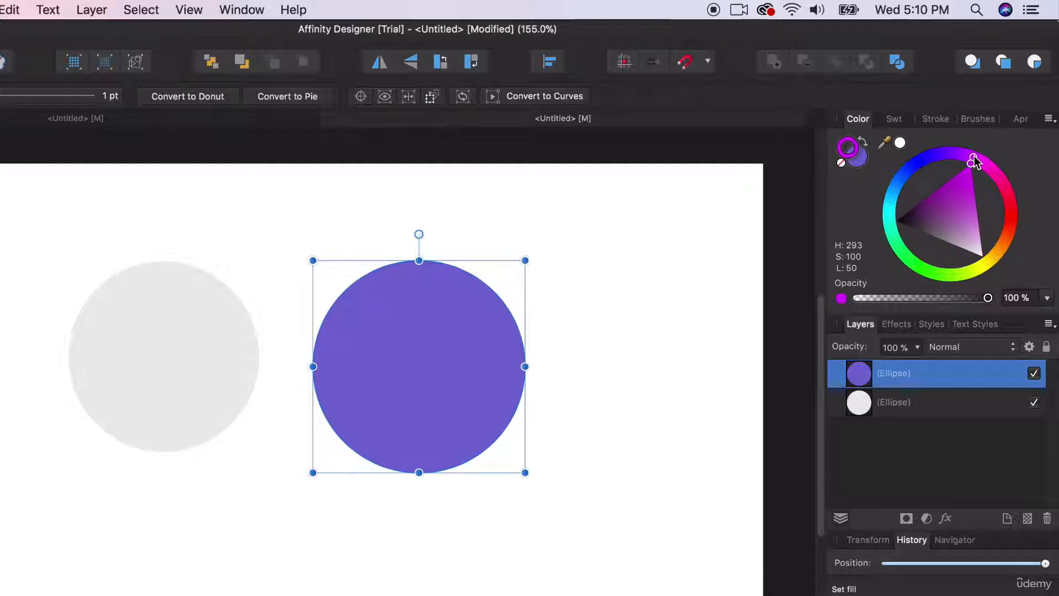
{"action": "mouse_move", "coordinate": [947, 187]}
{"action": "left_mouse_down"}
{"action": "mouse_move", "coordinate": [942, 217]}
{"action": "mouse_move", "coordinate": [948, 193]}
{"action": "mouse_move", "coordinate": [943, 203]}
{"action": "left_mouse_up"}
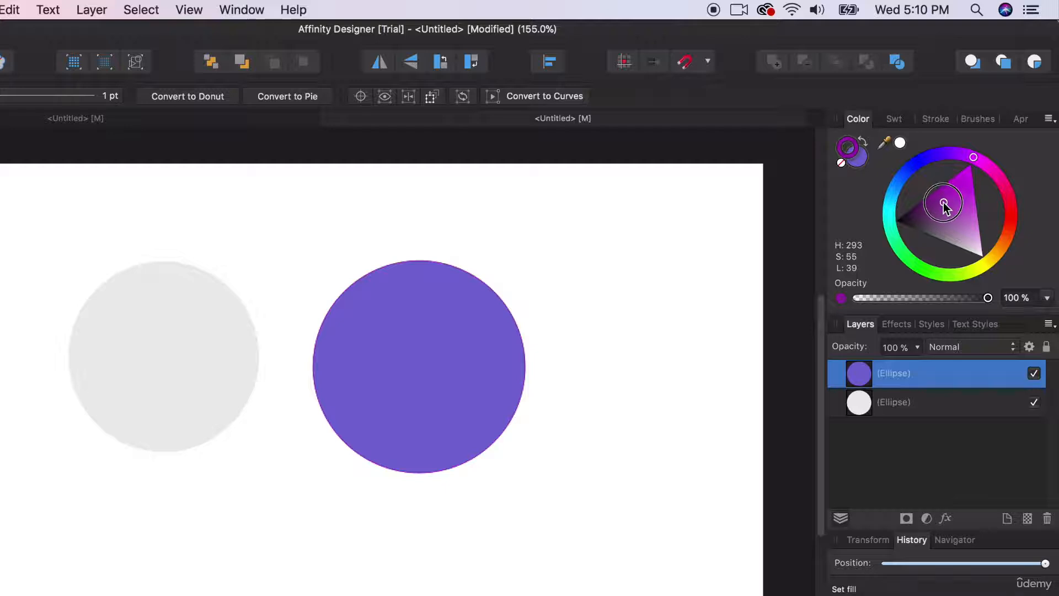
{"action": "left_click", "coordinate": [667, 265]}
{"action": "scroll", "coordinate": [512, 354], "scroll_direction": "up", "scroll_amount": 5}
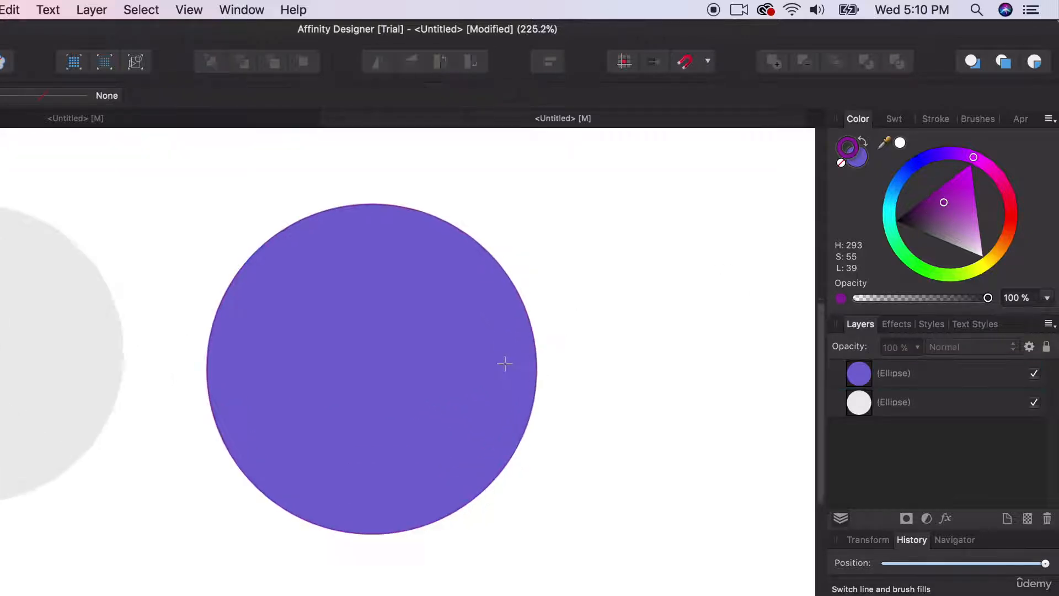
Step: Detach the Stroke panel beside the purple circle and set the circle's stroke width to 18 pt
{"action": "left_click", "coordinate": [486, 353]}
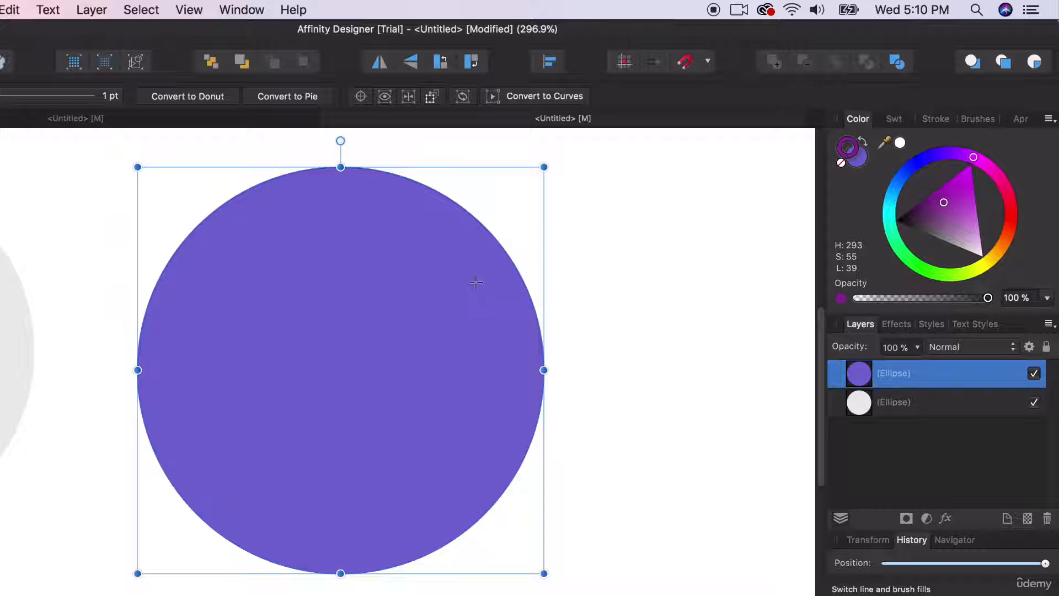
{"action": "left_click", "coordinate": [928, 120]}
{"action": "mouse_move", "coordinate": [936, 121]}
{"action": "left_mouse_down"}
{"action": "mouse_move", "coordinate": [844, 121]}
{"action": "mouse_move", "coordinate": [676, 196]}
{"action": "mouse_move", "coordinate": [604, 212]}
{"action": "left_mouse_up"}
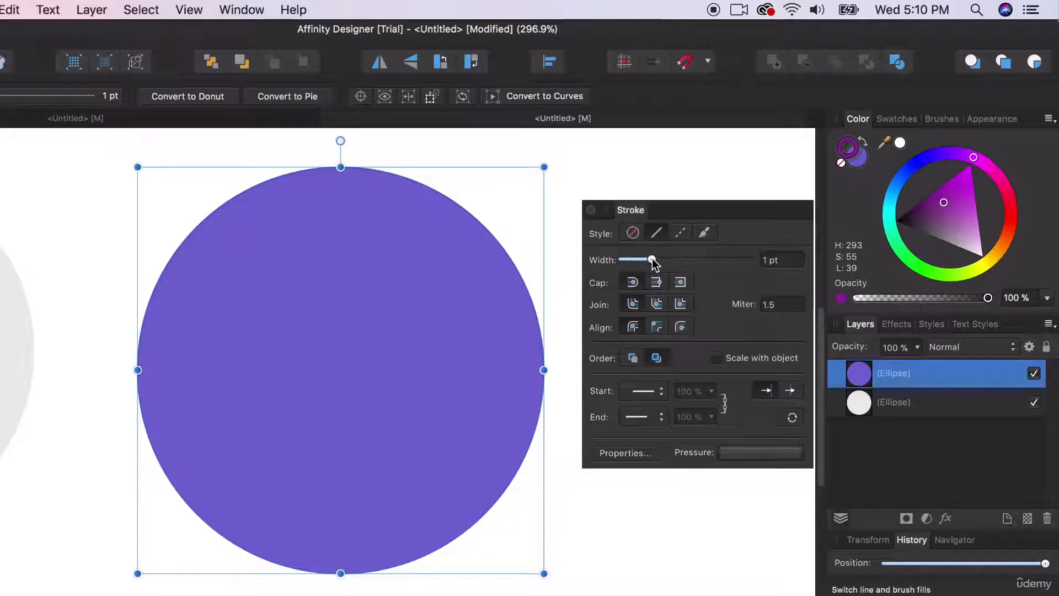
{"action": "mouse_move", "coordinate": [652, 261]}
{"action": "left_mouse_down"}
{"action": "mouse_move", "coordinate": [735, 265]}
{"action": "mouse_move", "coordinate": [634, 266]}
{"action": "mouse_move", "coordinate": [693, 257]}
{"action": "left_mouse_up"}
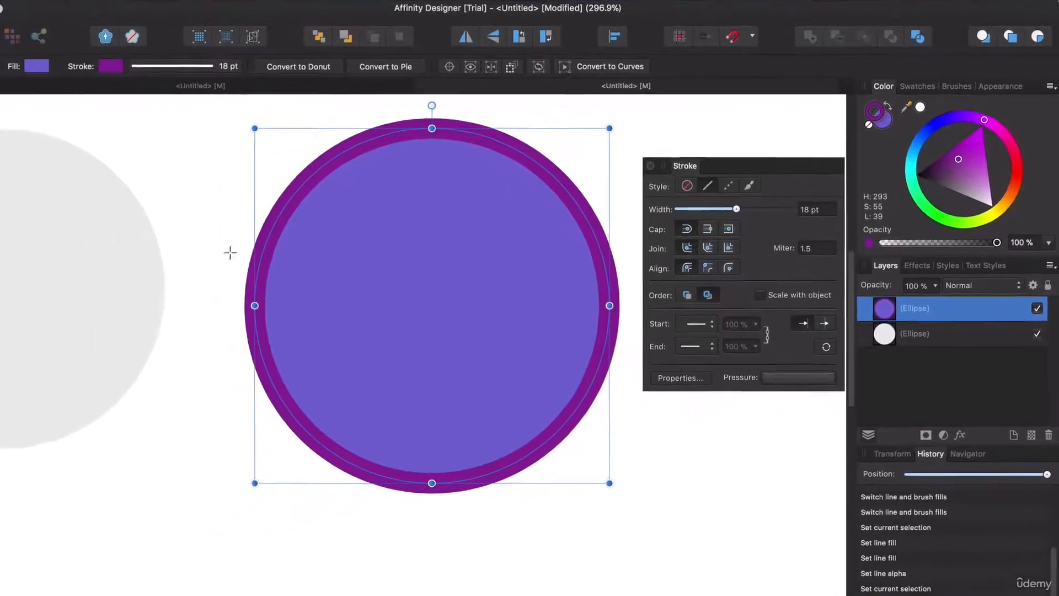
Step: Delete the purple circle and draw a square in its place with the Rectangle tool
{"action": "key", "text": "Delete"}
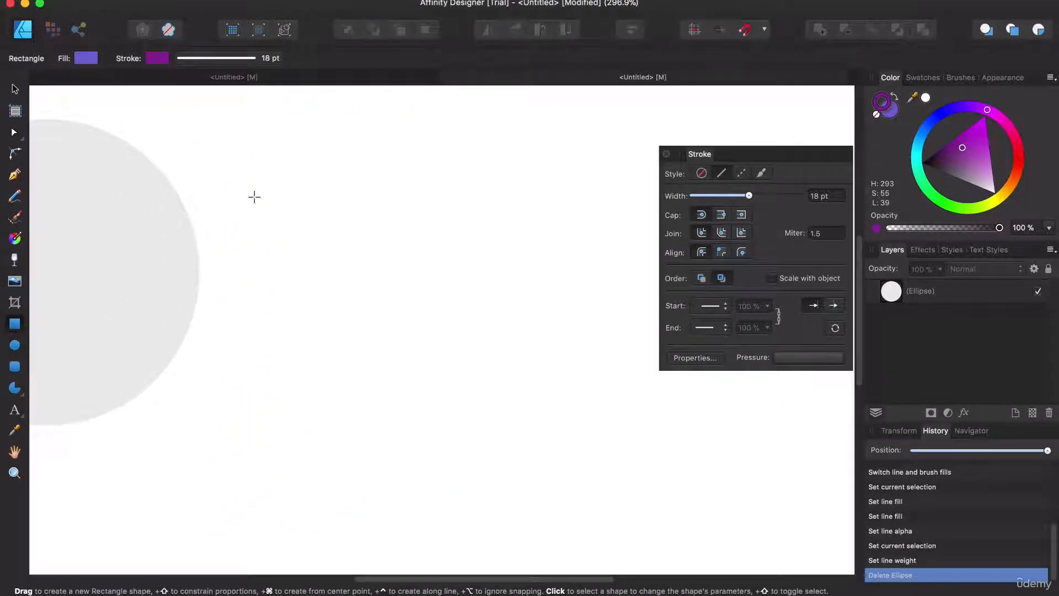
{"action": "left_click_drag", "start_coordinate": [228, 148], "coordinate": [567, 478]}
{"action": "key", "text": "v"}
{"action": "left_click", "coordinate": [142, 123]}
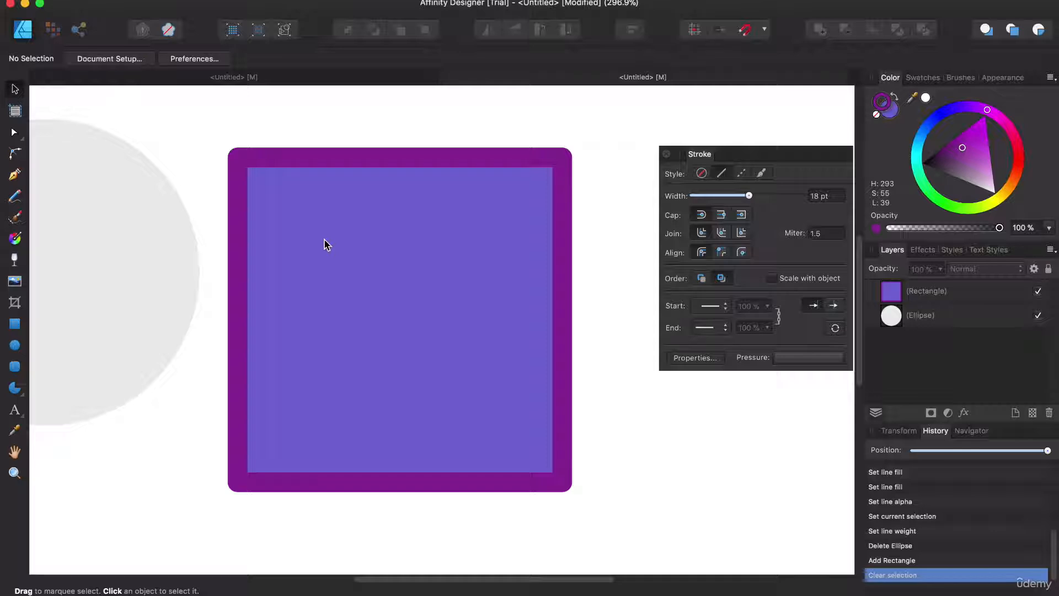
Step: Change the square's stroke cap style and try the bevel join before setting its corners to a miter join
{"action": "left_click", "coordinate": [424, 266]}
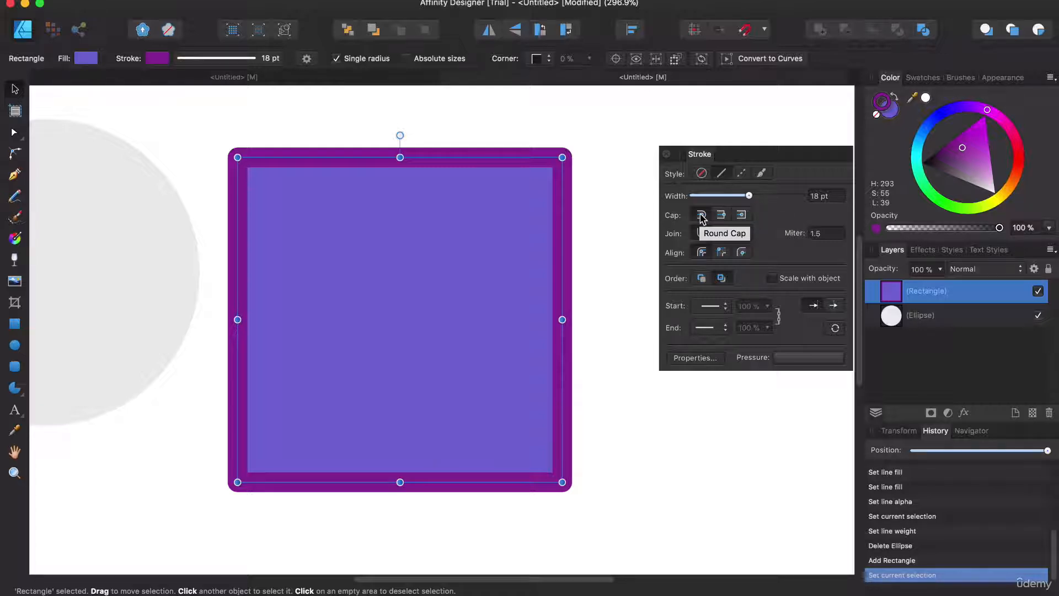
{"action": "left_click", "coordinate": [721, 217]}
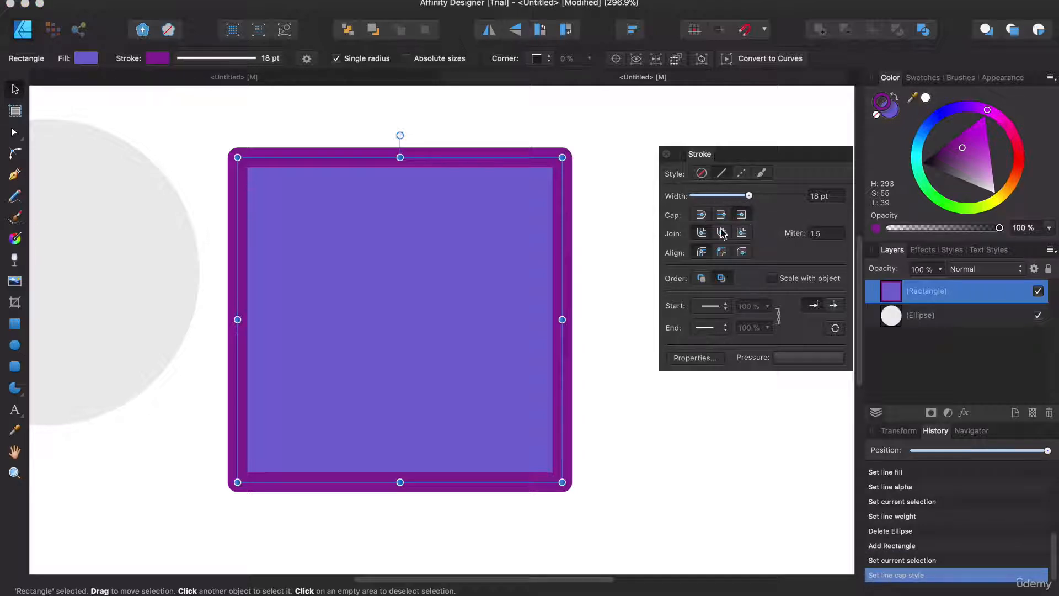
{"action": "left_click", "coordinate": [721, 234]}
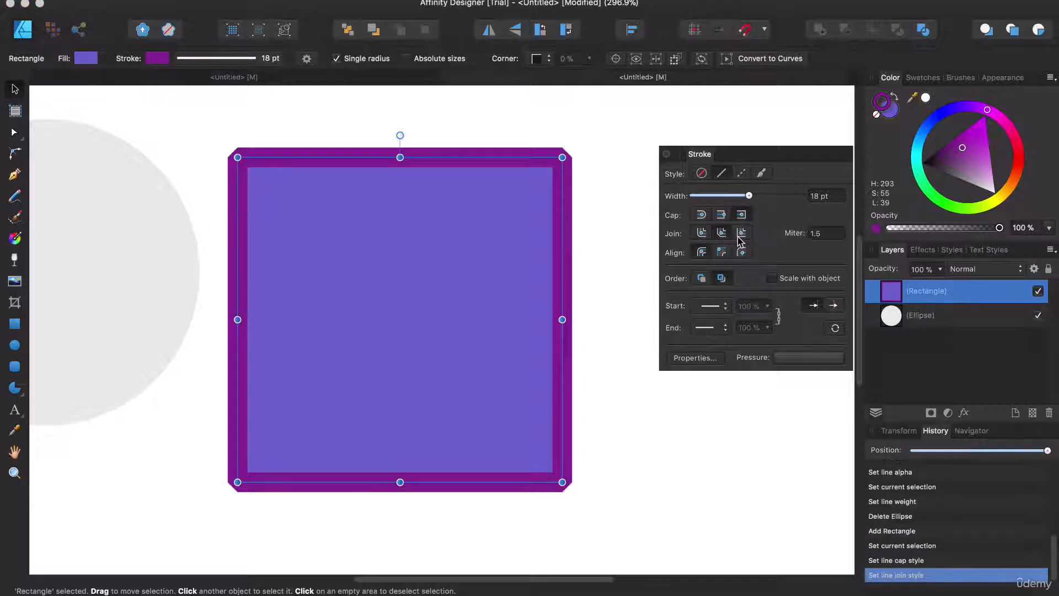
{"action": "left_click", "coordinate": [743, 234]}
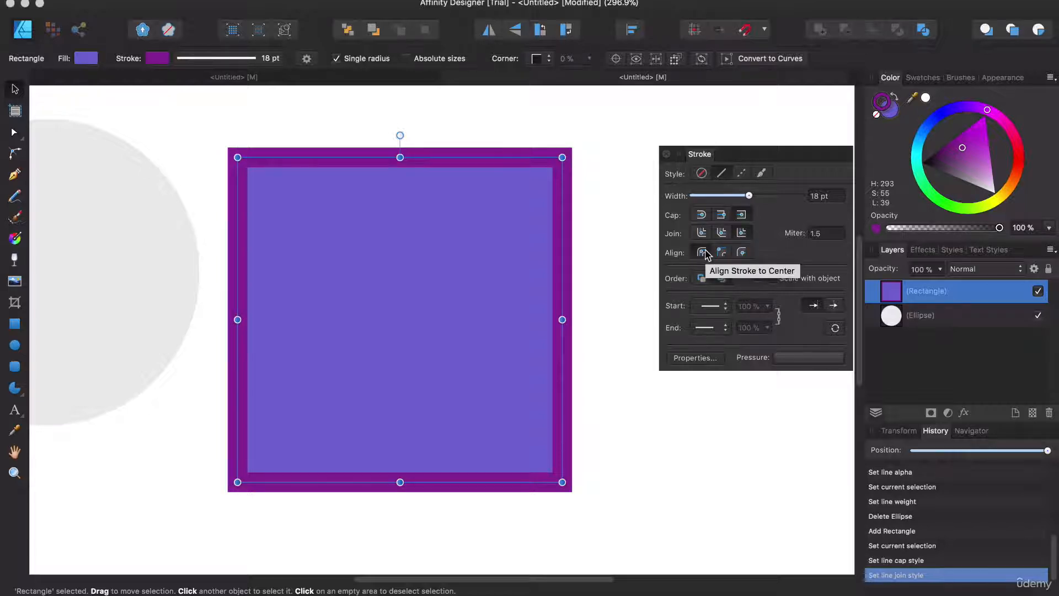
Step: Align the square's stroke to the inside with a 6.5 pt width and dock the Stroke panel back in place
{"action": "left_click", "coordinate": [721, 253]}
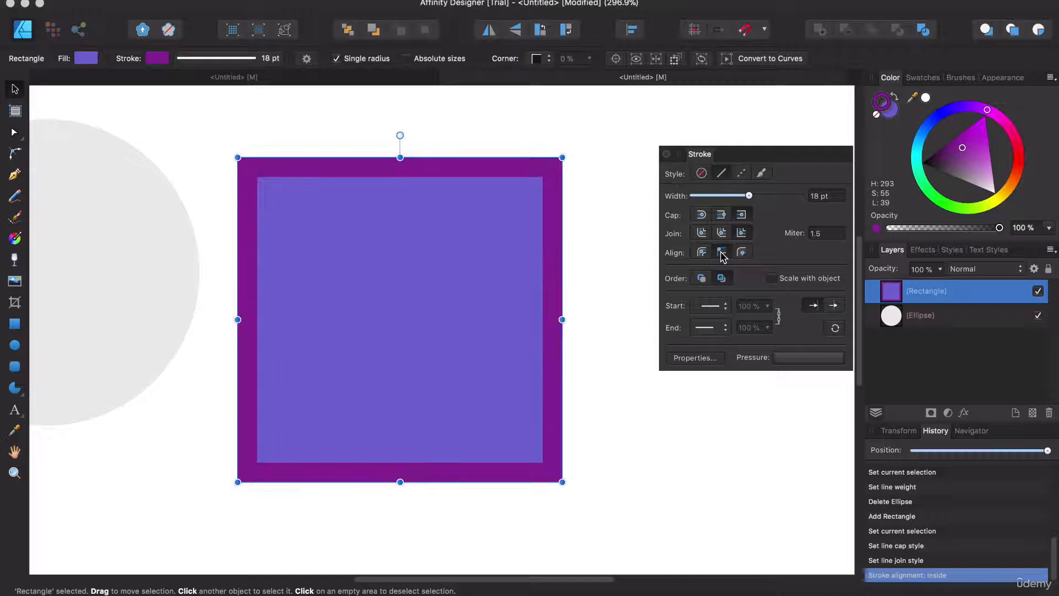
{"action": "mouse_move", "coordinate": [749, 196]}
{"action": "left_mouse_down"}
{"action": "mouse_move", "coordinate": [711, 196]}
{"action": "mouse_move", "coordinate": [746, 196]}
{"action": "mouse_move", "coordinate": [731, 196]}
{"action": "left_mouse_up"}
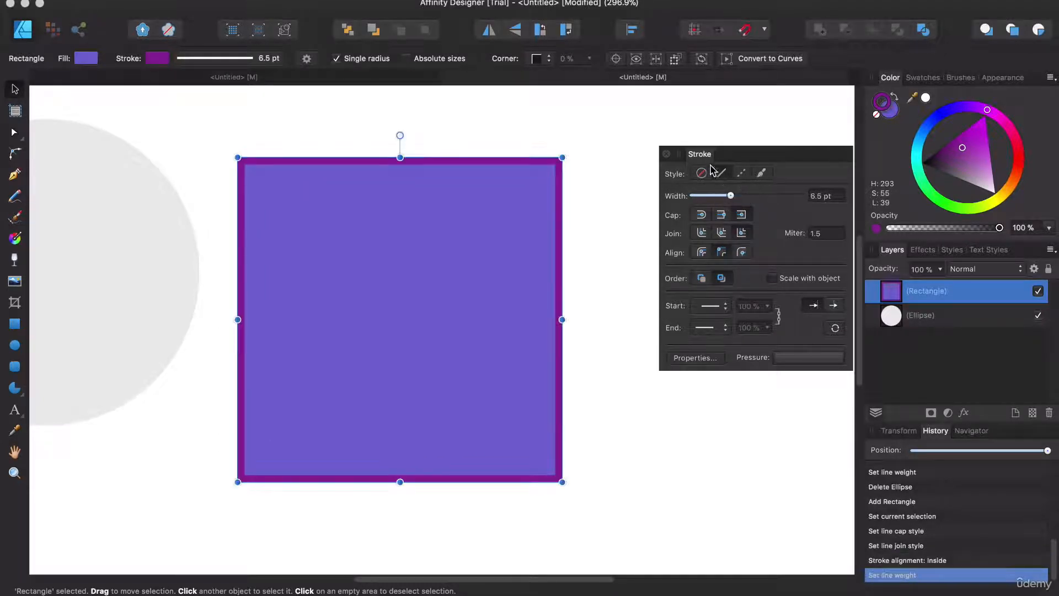
{"action": "mouse_move", "coordinate": [716, 159]}
{"action": "left_mouse_down"}
{"action": "mouse_move", "coordinate": [879, 145]}
{"action": "mouse_move", "coordinate": [910, 78]}
{"action": "mouse_move", "coordinate": [976, 83]}
{"action": "mouse_move", "coordinate": [948, 84]}
{"action": "left_mouse_up"}
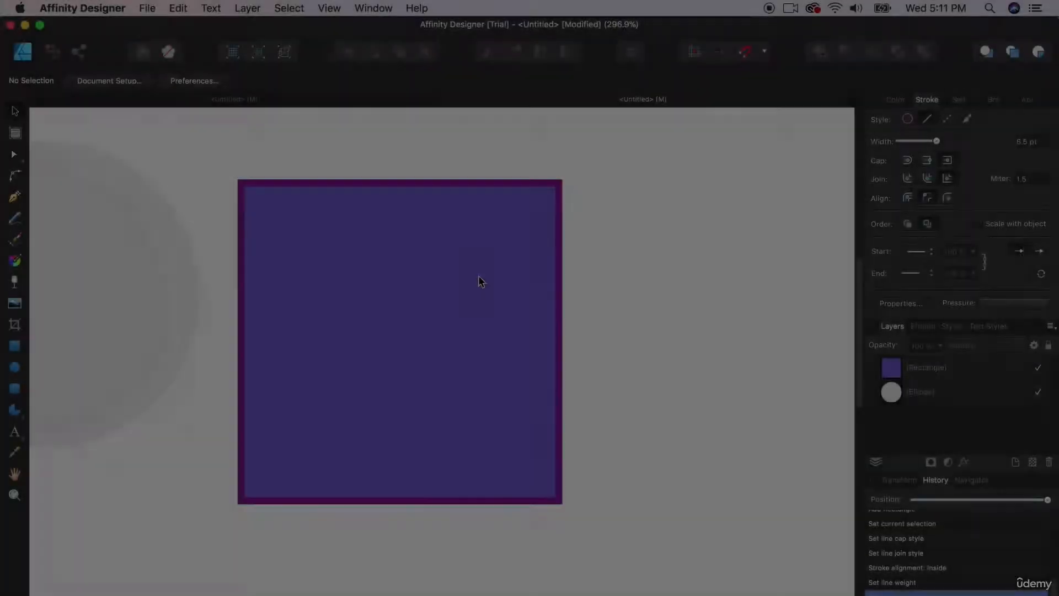
Step: Place the Effects panel ahead of Layers and enable an Outer Shadow on the square
{"action": "left_click", "coordinate": [477, 278]}
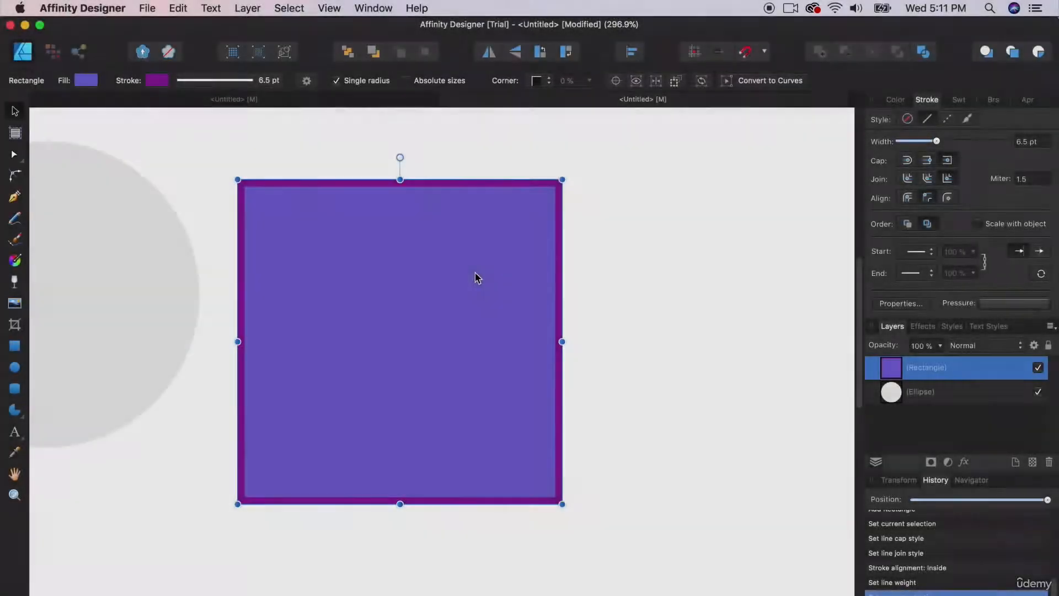
{"action": "left_click", "coordinate": [925, 326]}
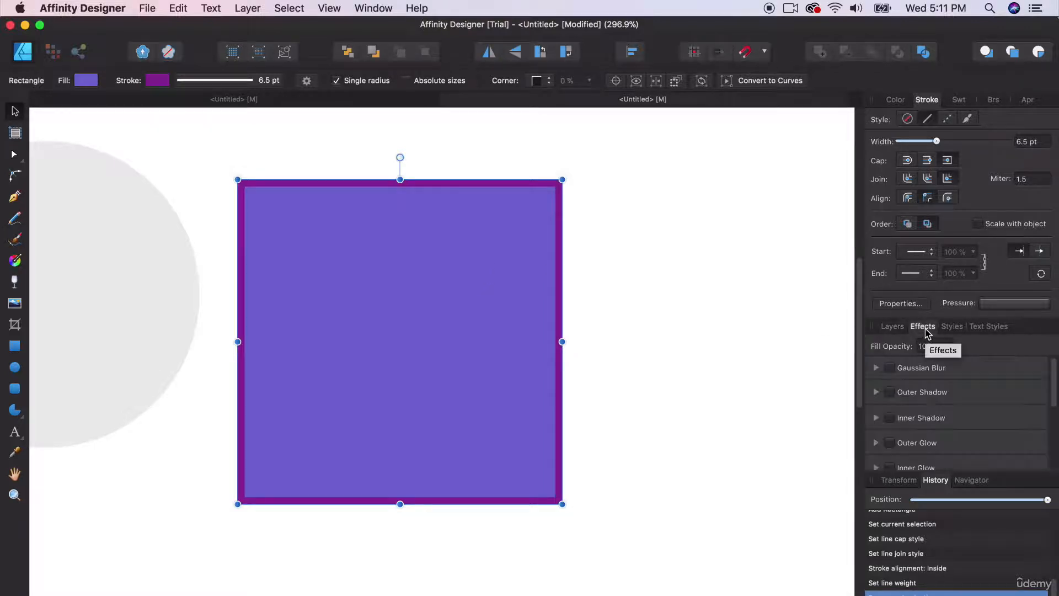
{"action": "mouse_move", "coordinate": [925, 331]}
{"action": "left_mouse_down"}
{"action": "mouse_move", "coordinate": [749, 243]}
{"action": "mouse_move", "coordinate": [678, 236]}
{"action": "mouse_move", "coordinate": [918, 331]}
{"action": "left_mouse_up"}
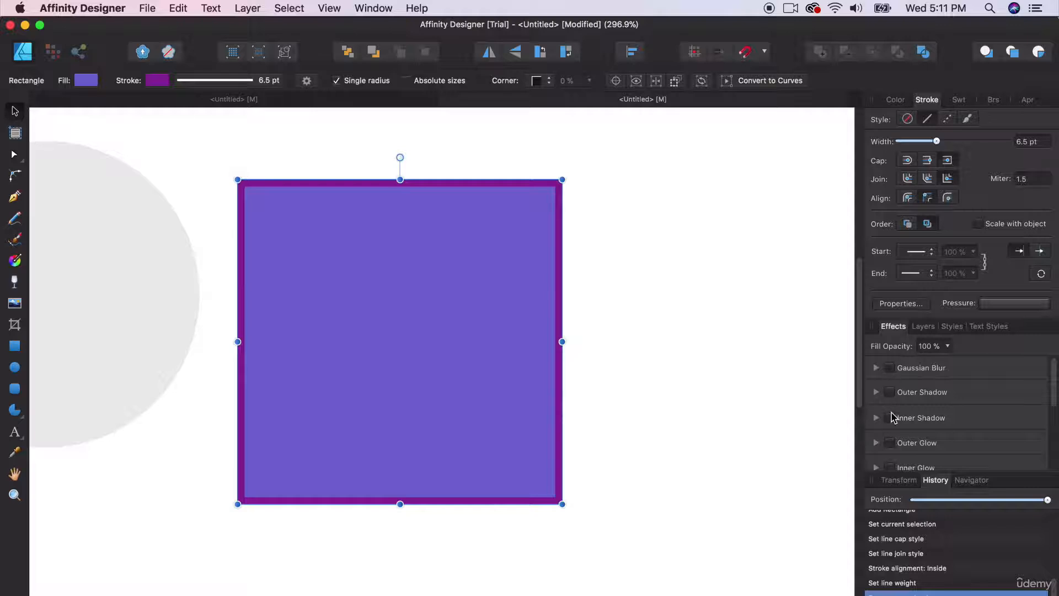
{"action": "scroll", "coordinate": [894, 418], "scroll_direction": "down", "scroll_amount": 1}
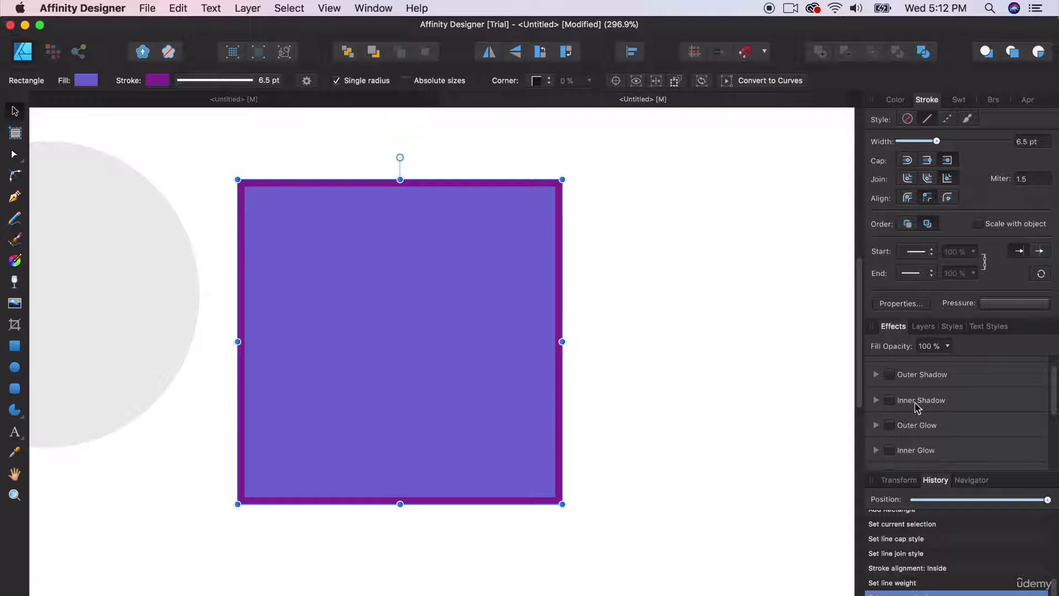
{"action": "scroll", "coordinate": [905, 400], "scroll_direction": "up", "scroll_amount": 2}
{"action": "left_click", "coordinate": [891, 393]}
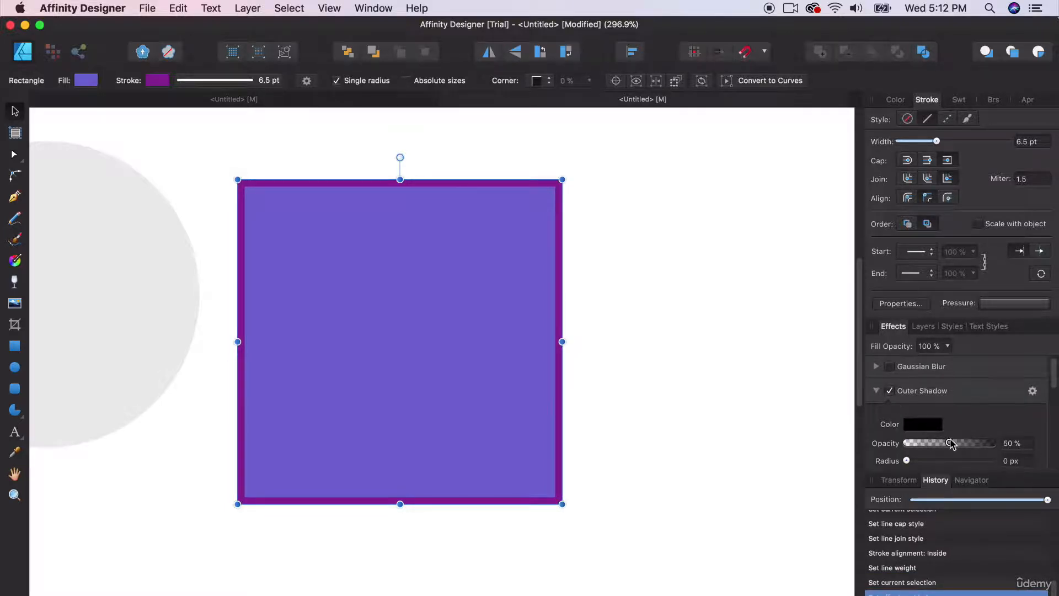
Step: Detach and enlarge the Effects panel and set the square's outer shadow to 23% opacity, 23.2 px radius and 13.6 px offset
{"action": "left_click_drag", "start_coordinate": [895, 327], "coordinate": [628, 208]}
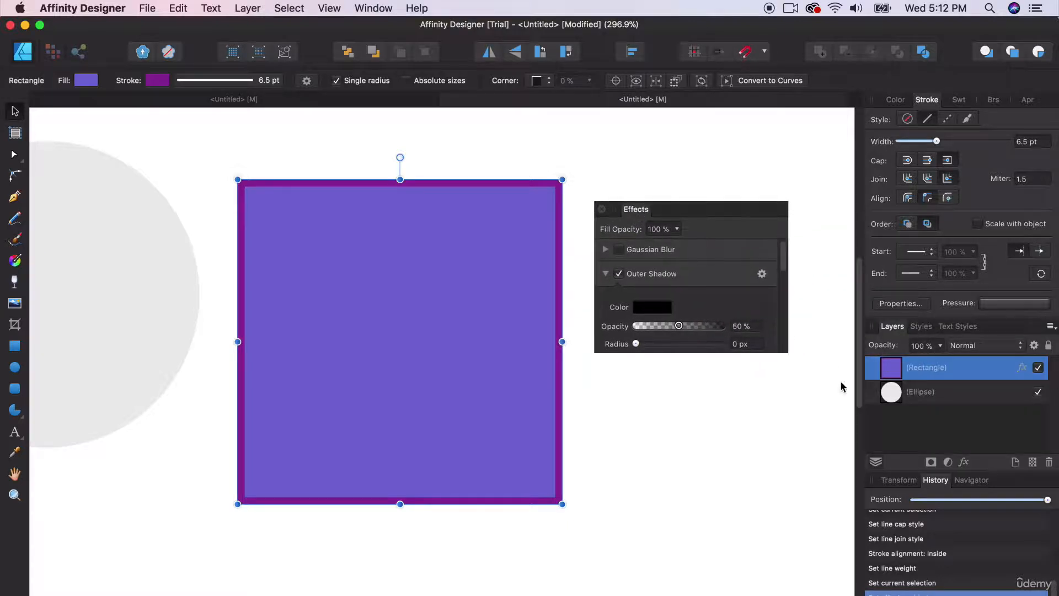
{"action": "left_click_drag", "start_coordinate": [788, 352], "coordinate": [815, 449]}
{"action": "left_click_drag", "start_coordinate": [636, 343], "coordinate": [702, 345]}
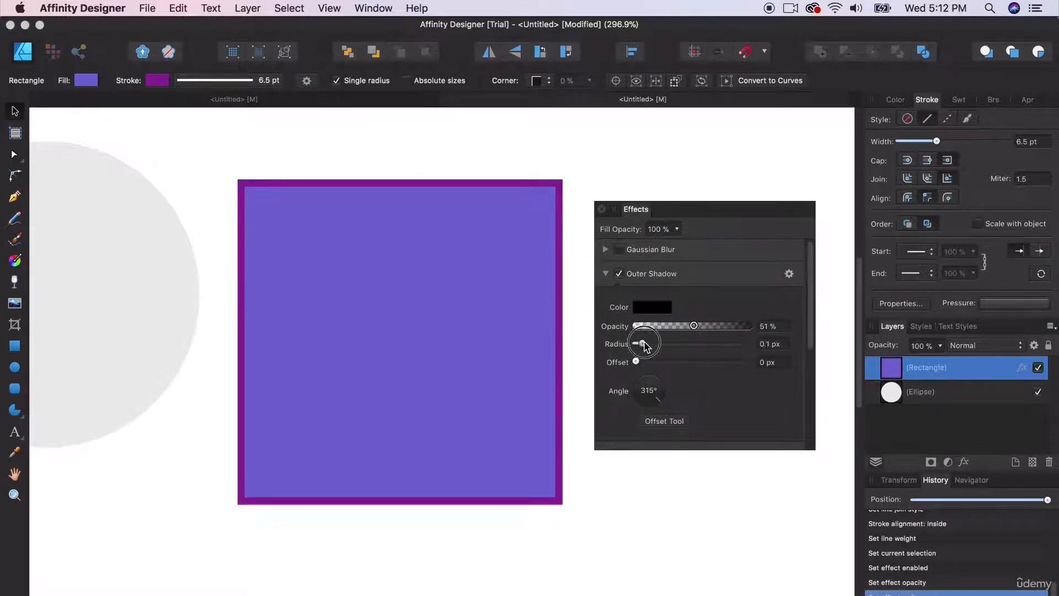
{"action": "left_click_drag", "start_coordinate": [638, 365], "coordinate": [662, 326]}
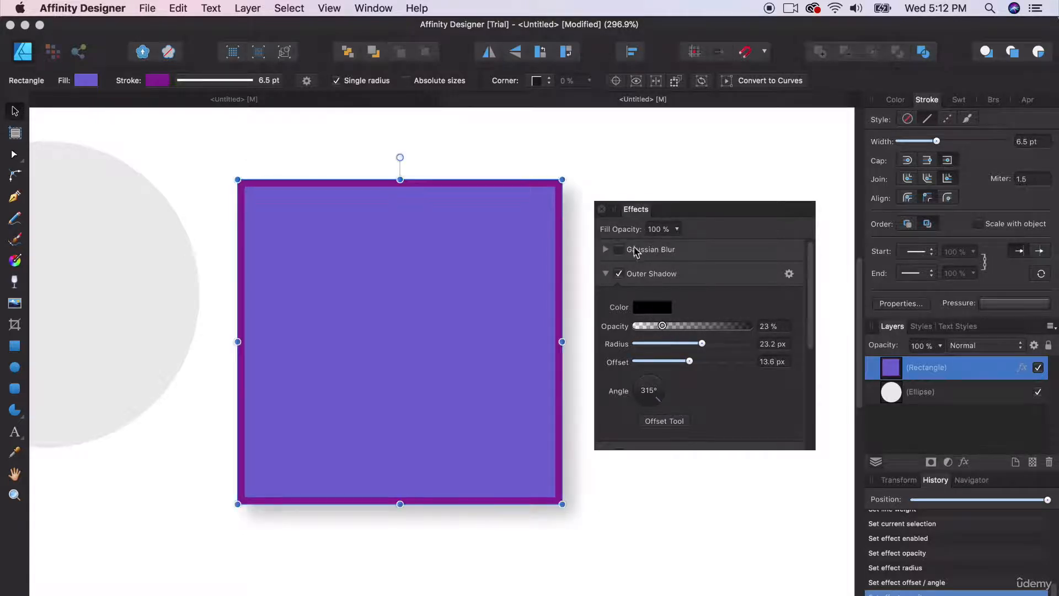
Step: Try the Bevel / Emboss effect on the square, turn it off and dock the Effects panel back
{"action": "left_click", "coordinate": [605, 274]}
{"action": "scroll", "coordinate": [640, 359], "scroll_direction": "down", "scroll_amount": 2}
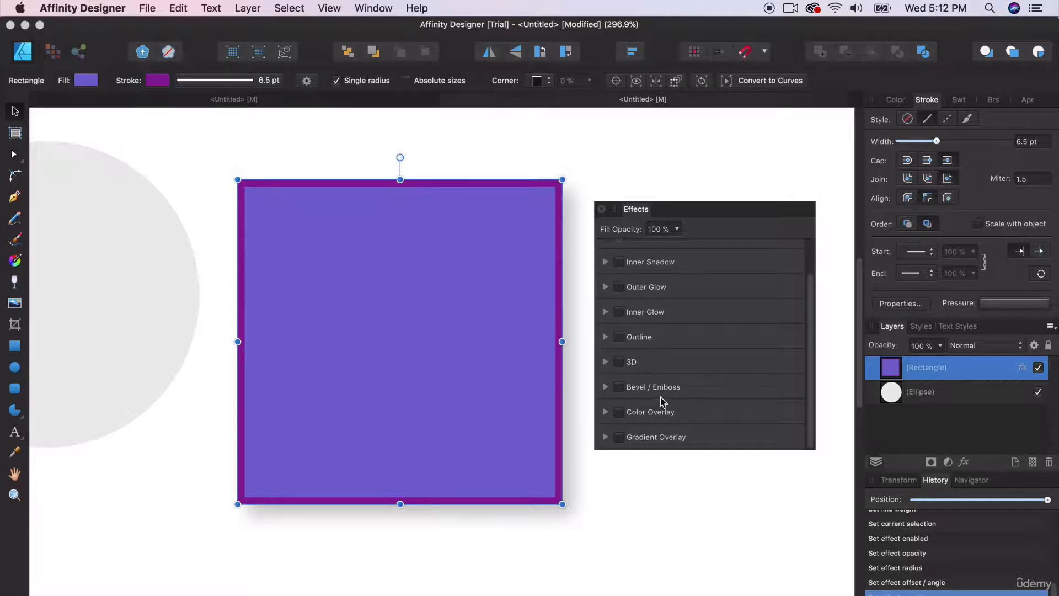
{"action": "left_click", "coordinate": [619, 387]}
{"action": "left_click", "coordinate": [619, 386]}
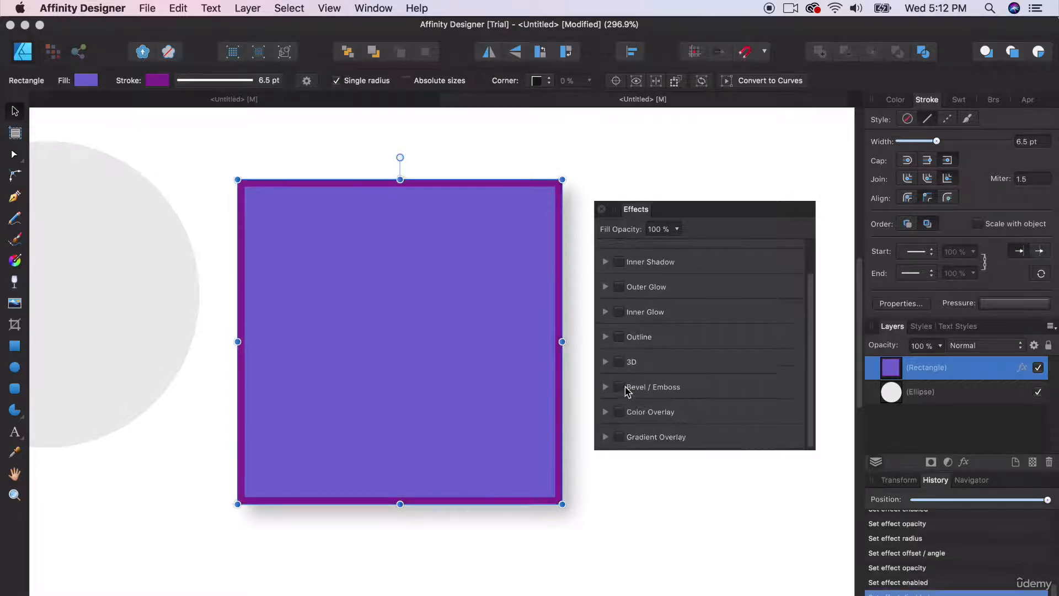
{"action": "scroll", "coordinate": [682, 369], "scroll_direction": "up", "scroll_amount": 2}
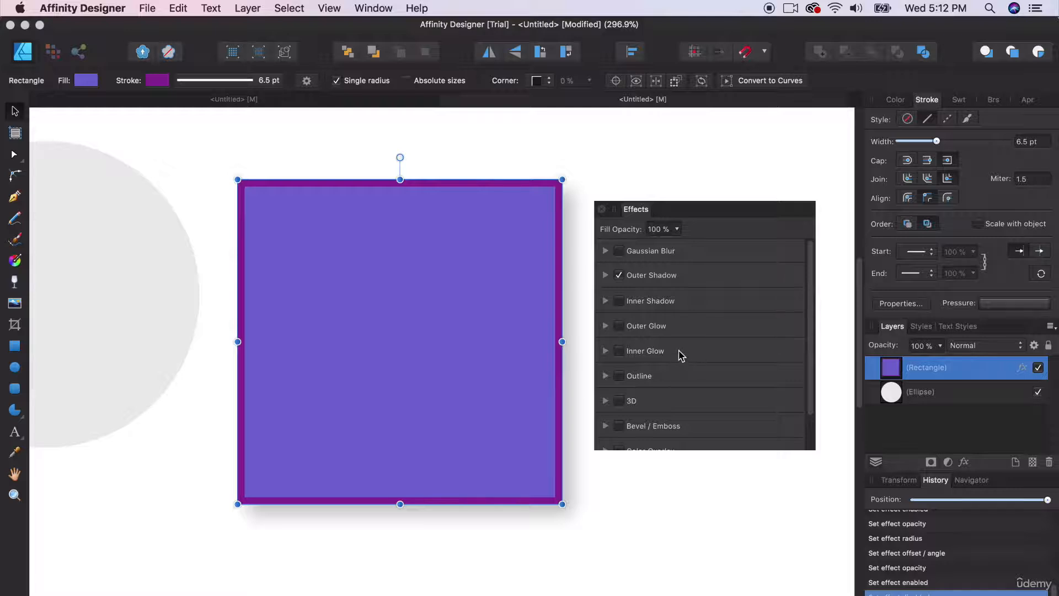
{"action": "left_click_drag", "start_coordinate": [639, 221], "coordinate": [1011, 331]}
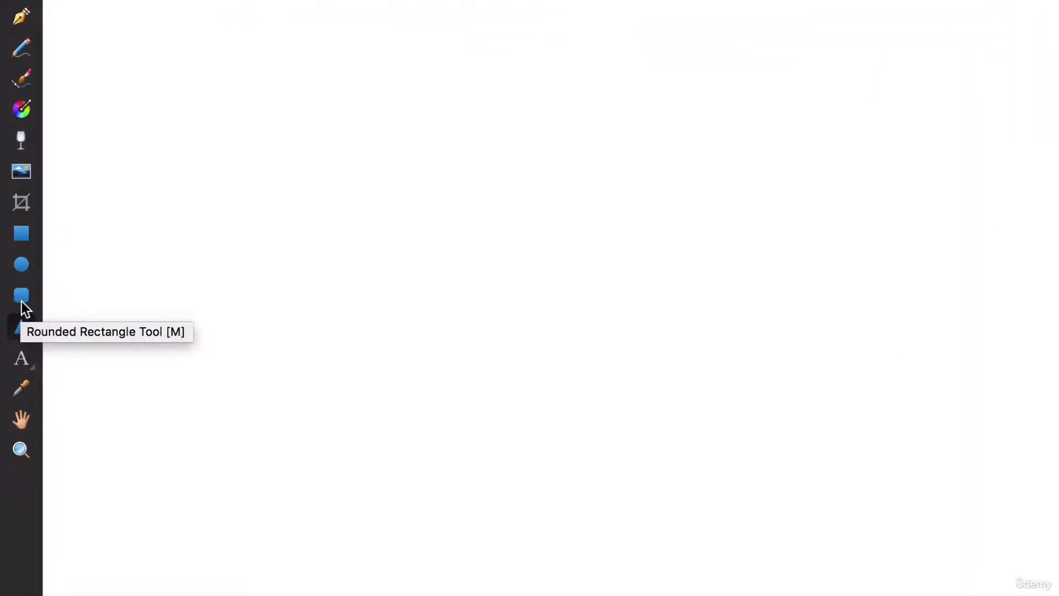
Step: Draw a star about 249.5 px wide with the Star tool and swap its dark blue stroke color to the fill
{"action": "left_click", "coordinate": [21, 326]}
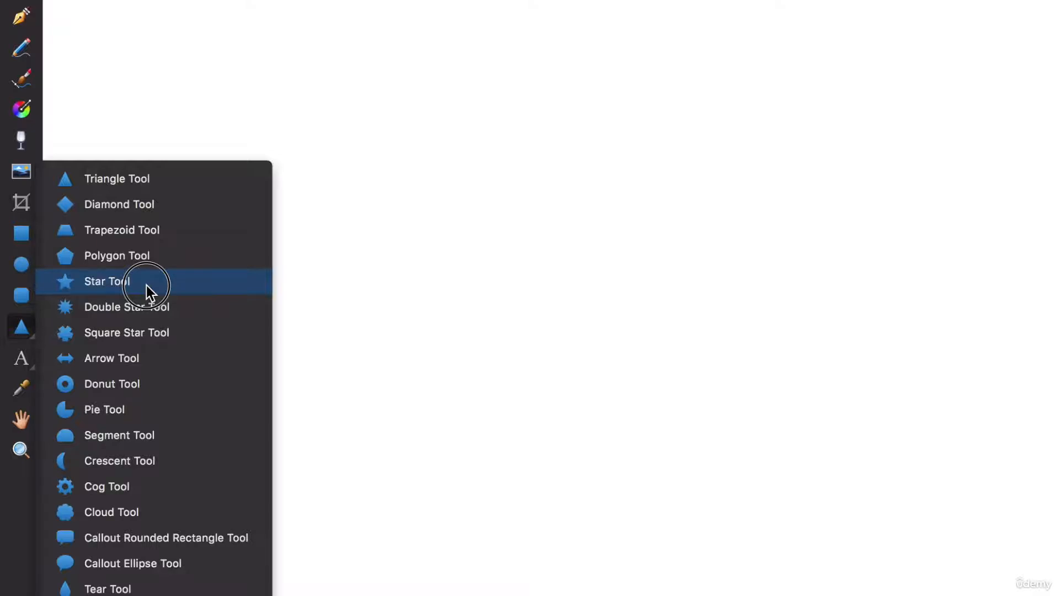
{"action": "left_click", "coordinate": [113, 283]}
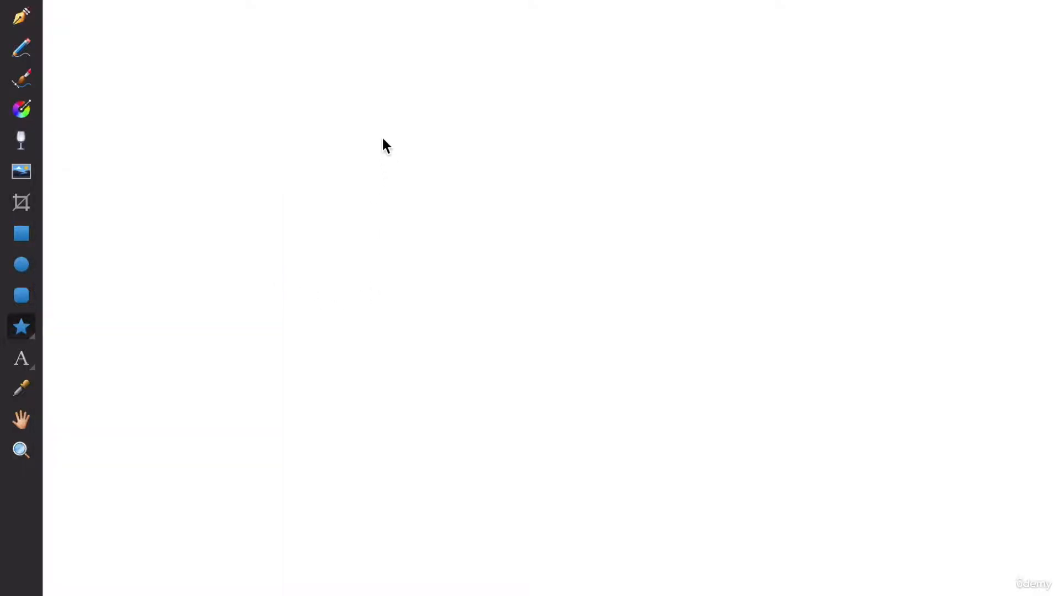
{"action": "left_click_drag", "start_coordinate": [375, 128], "coordinate": [773, 525]}
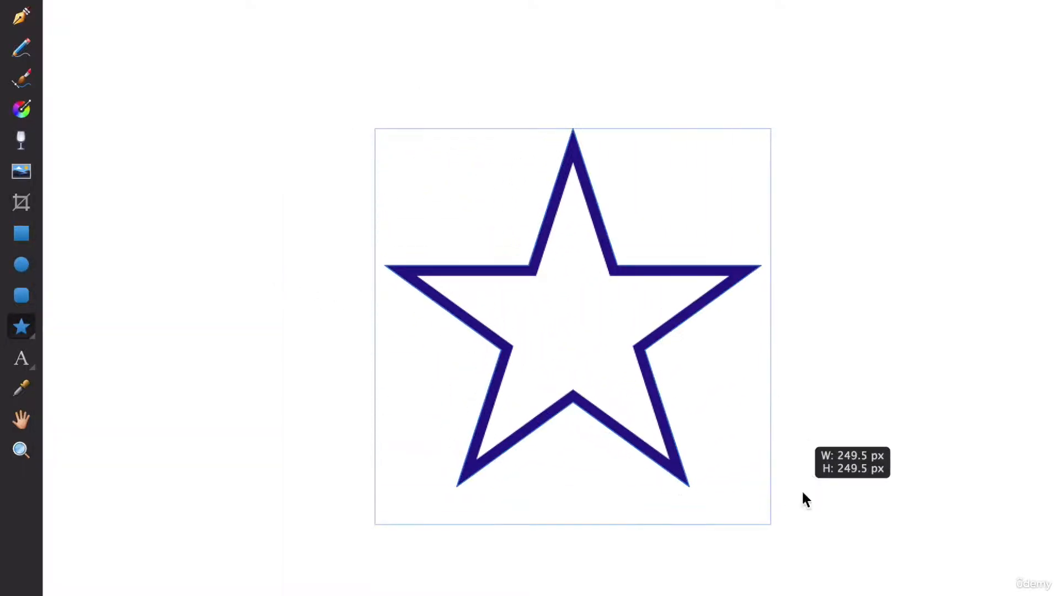
{"action": "left_click_drag", "start_coordinate": [802, 489], "coordinate": [803, 488]}
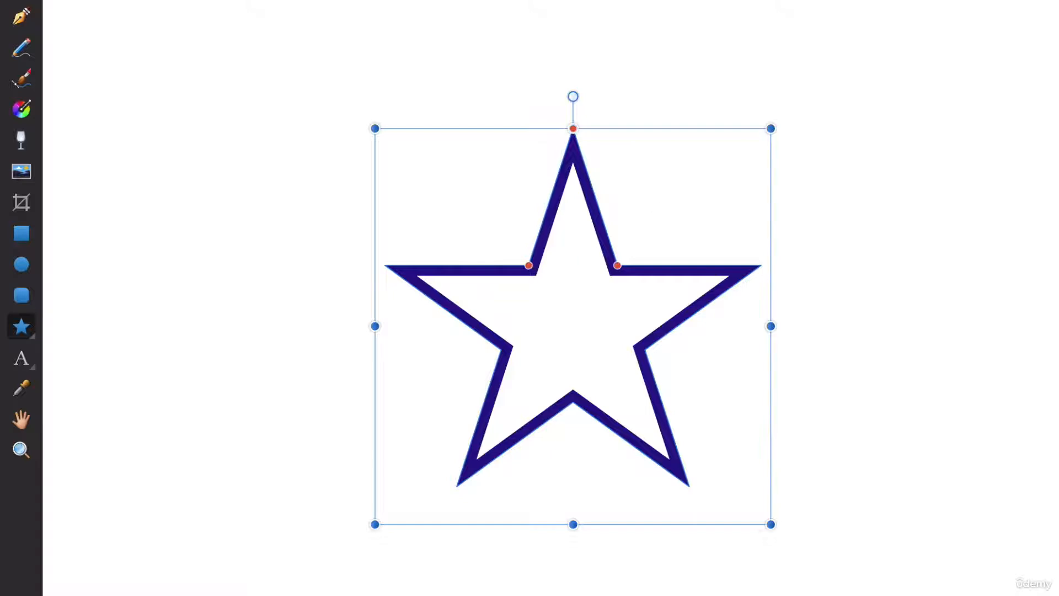
{"action": "key", "text": "shift+x"}
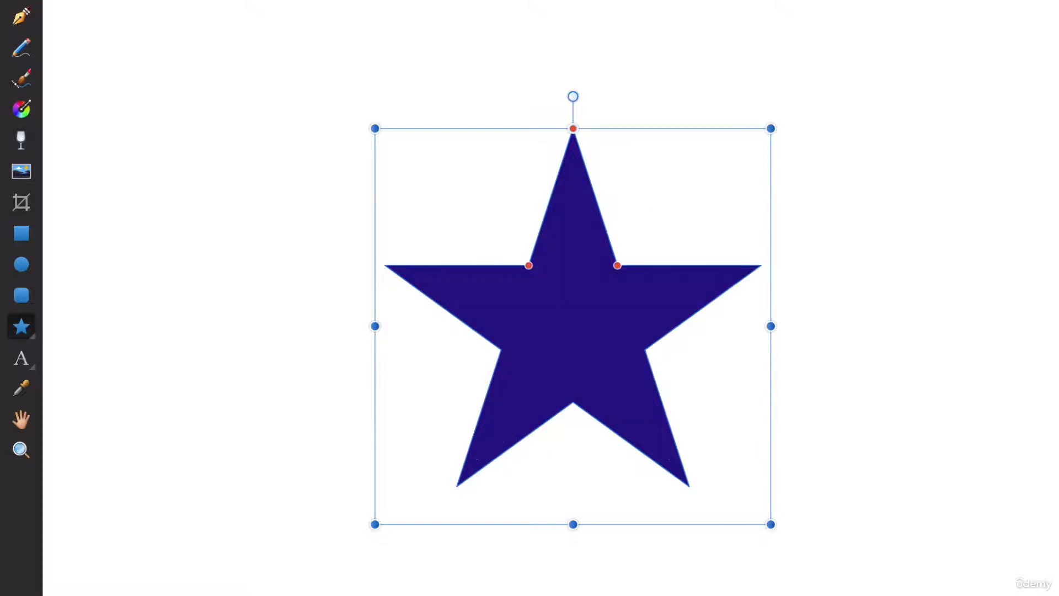
Step: Remove the stray tiny star drawn inside the large star, move the large star slightly up and select it
{"action": "mouse_move", "coordinate": [579, 326]}
{"action": "left_mouse_down"}
{"action": "mouse_move", "coordinate": [560, 247]}
{"action": "mouse_move", "coordinate": [566, 256]}
{"action": "left_mouse_up"}
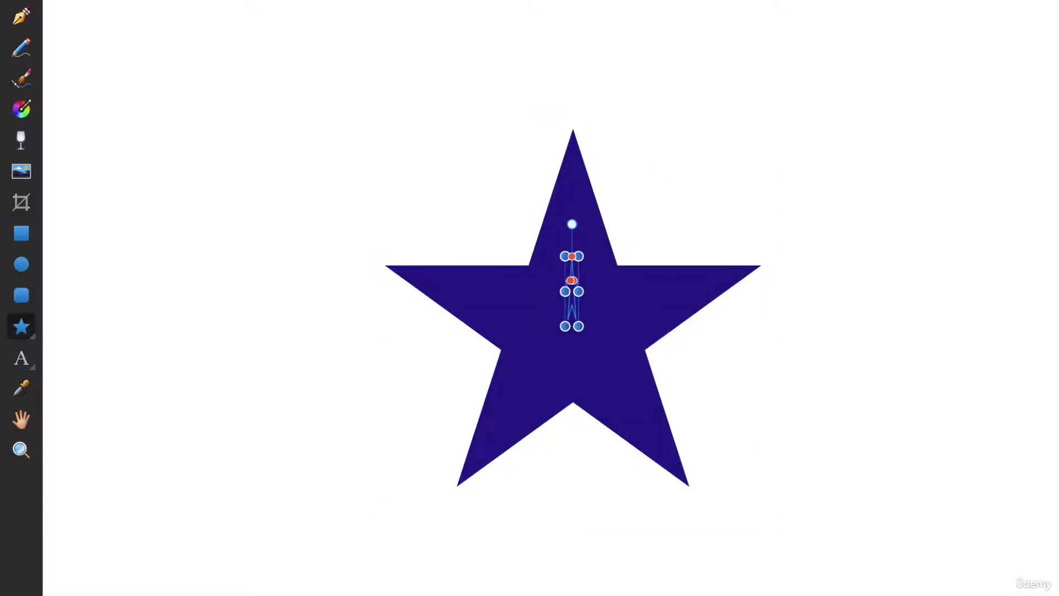
{"action": "key", "text": "v"}
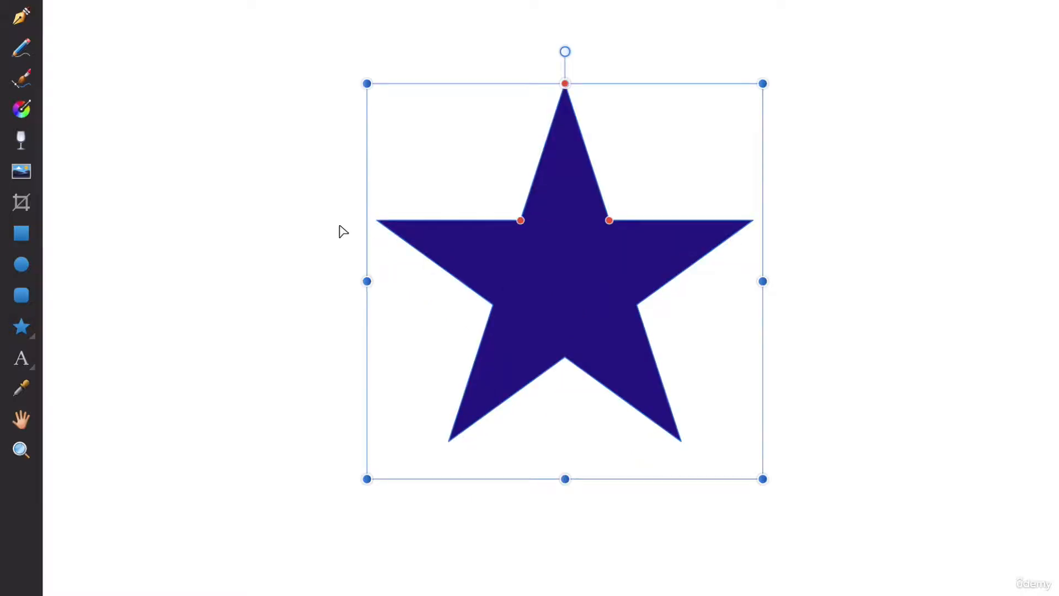
{"action": "left_click", "coordinate": [343, 232]}
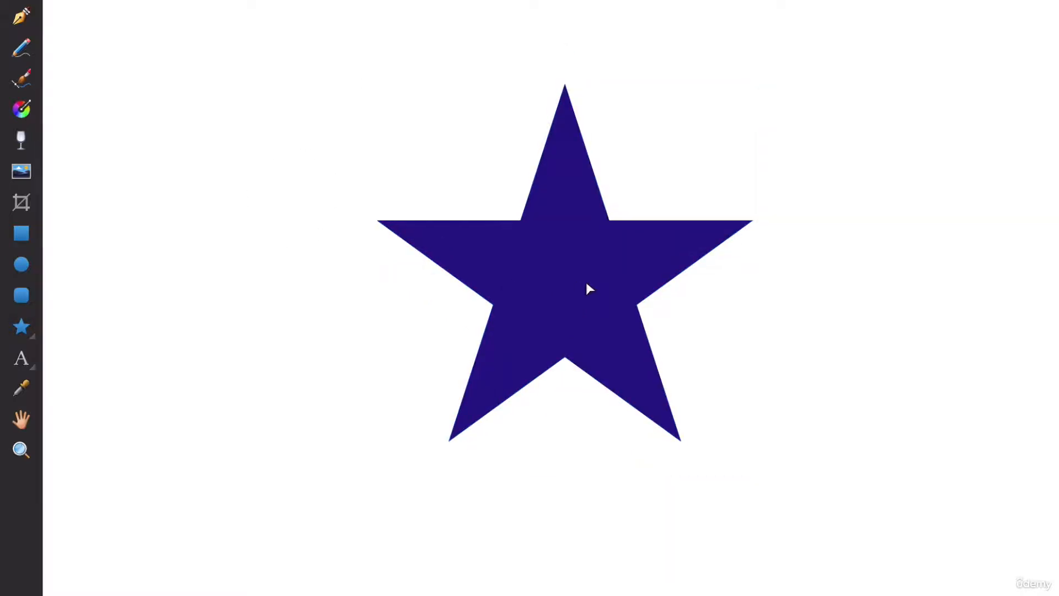
{"action": "left_click", "coordinate": [587, 287]}
Step: Try adjusting the star's inner corner rounding and inner radius with its red handles
{"action": "left_click", "coordinate": [520, 221]}
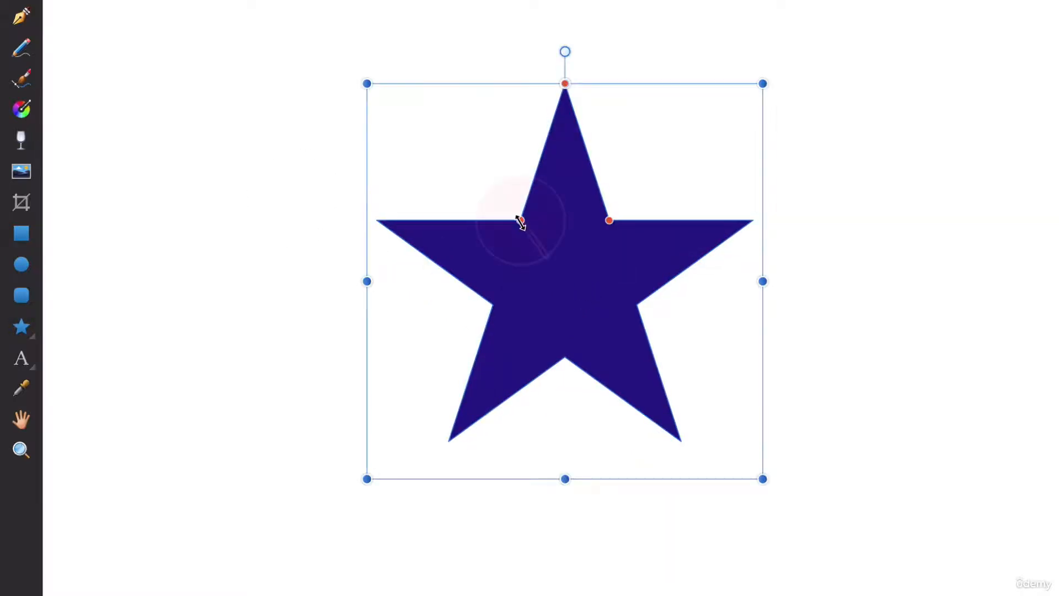
{"action": "left_click", "coordinate": [519, 221]}
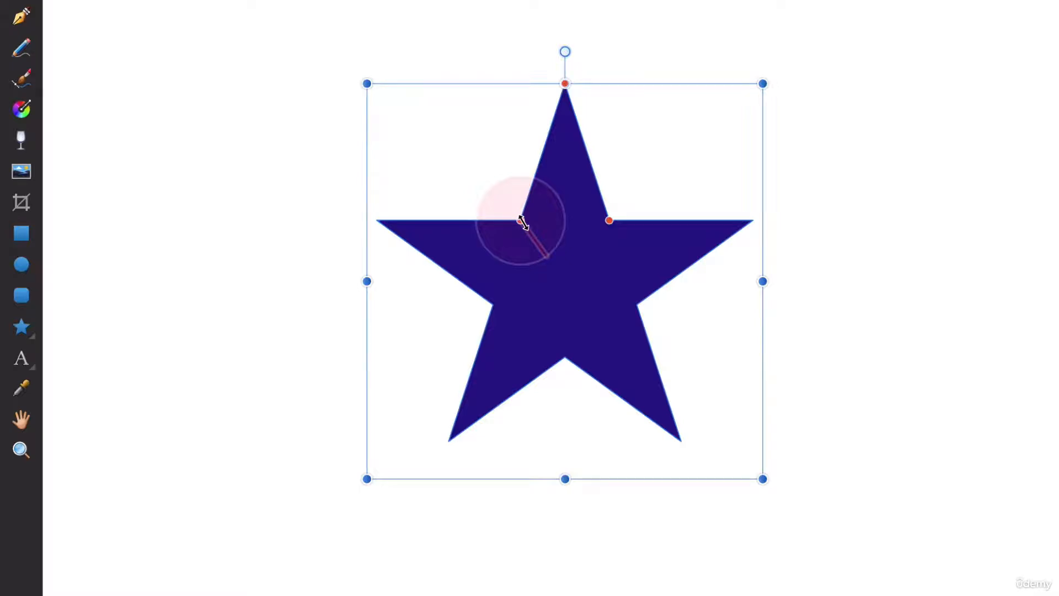
{"action": "mouse_move", "coordinate": [522, 222]}
{"action": "left_mouse_down"}
{"action": "mouse_move", "coordinate": [508, 205]}
{"action": "mouse_move", "coordinate": [556, 258]}
{"action": "mouse_move", "coordinate": [494, 184]}
{"action": "mouse_move", "coordinate": [528, 210]}
{"action": "left_mouse_up"}
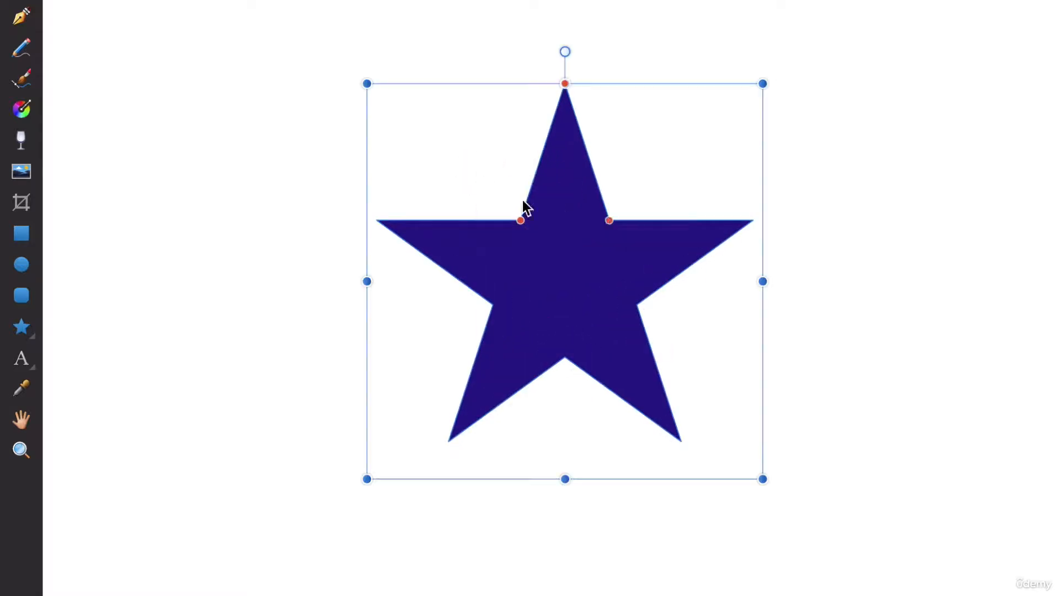
{"action": "mouse_move", "coordinate": [610, 220]}
{"action": "left_mouse_down"}
{"action": "mouse_move", "coordinate": [634, 182]}
{"action": "mouse_move", "coordinate": [697, 131]}
{"action": "mouse_move", "coordinate": [603, 221]}
{"action": "left_mouse_up"}
{"action": "left_click", "coordinate": [848, 280]}
{"action": "left_click", "coordinate": [548, 265]}
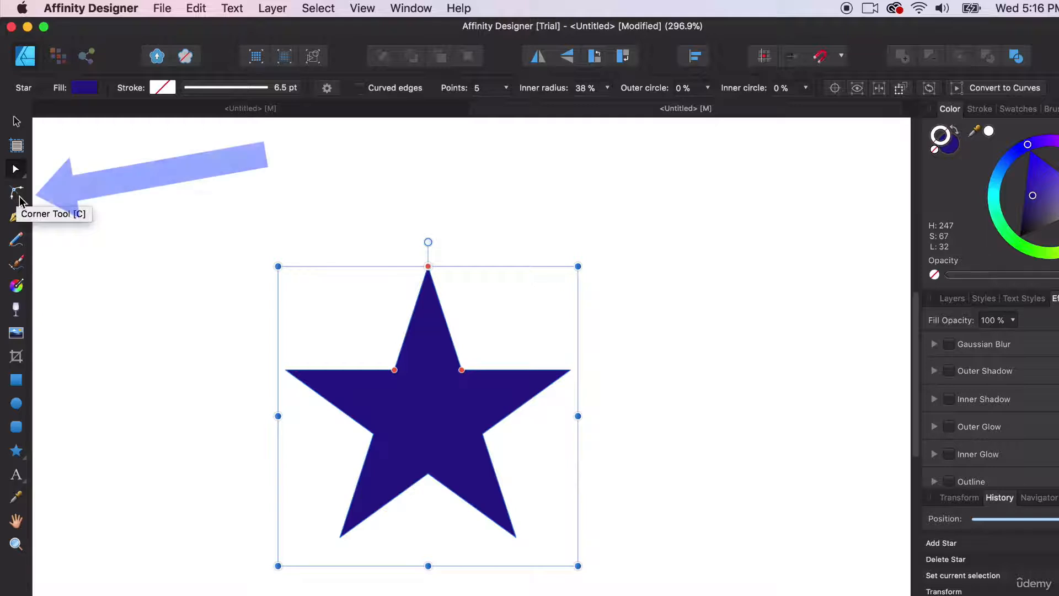
Step: Round the star's left tip to about 8.1 px and its right tip to about 6.6 px with the Corner tool
{"action": "left_click", "coordinate": [18, 195]}
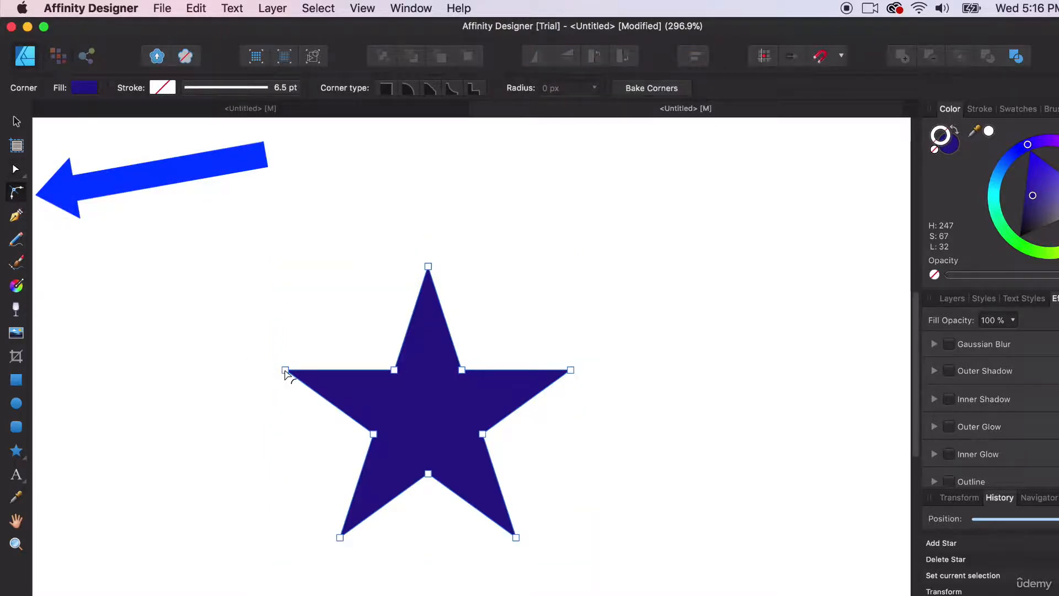
{"action": "left_click_drag", "start_coordinate": [285, 371], "coordinate": [313, 375]}
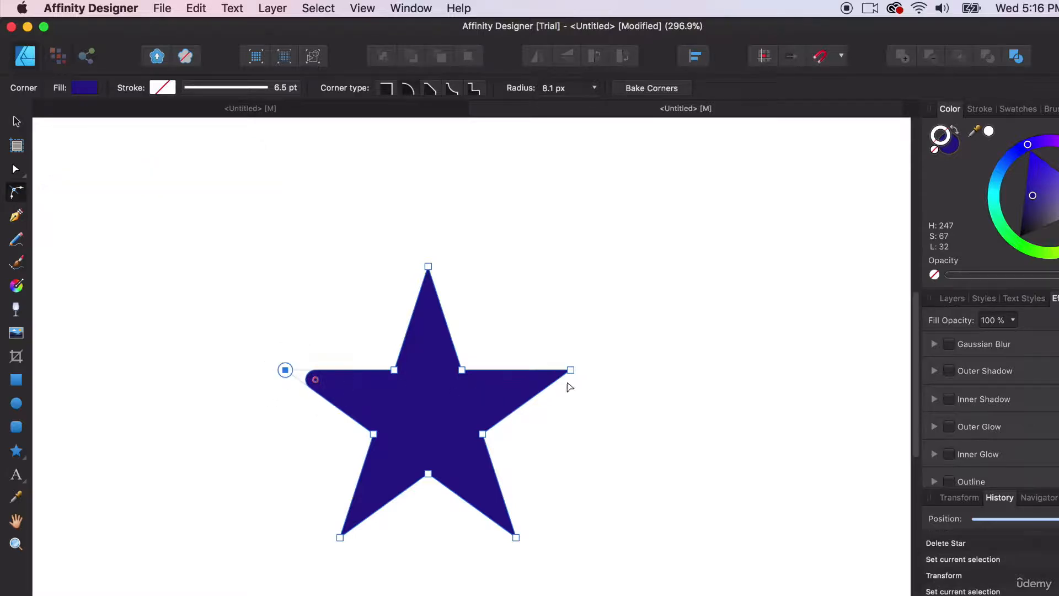
{"action": "left_click_drag", "start_coordinate": [571, 371], "coordinate": [547, 382]}
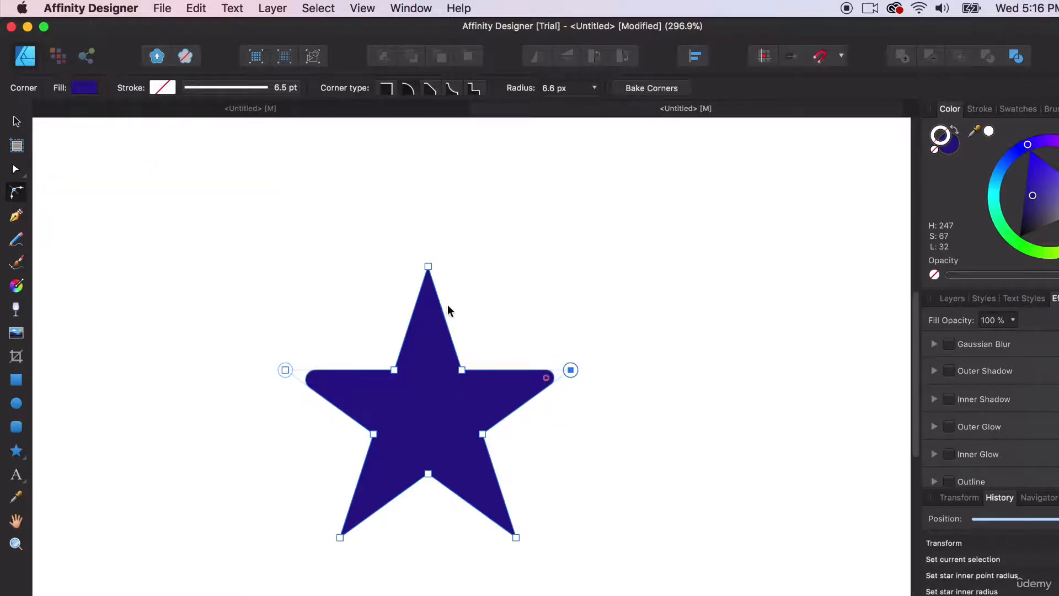
Step: Select all of the star's corner nodes and round them together
{"action": "left_click_drag", "start_coordinate": [281, 253], "coordinate": [585, 580]}
{"action": "left_click_drag", "start_coordinate": [602, 593], "coordinate": [602, 593]}
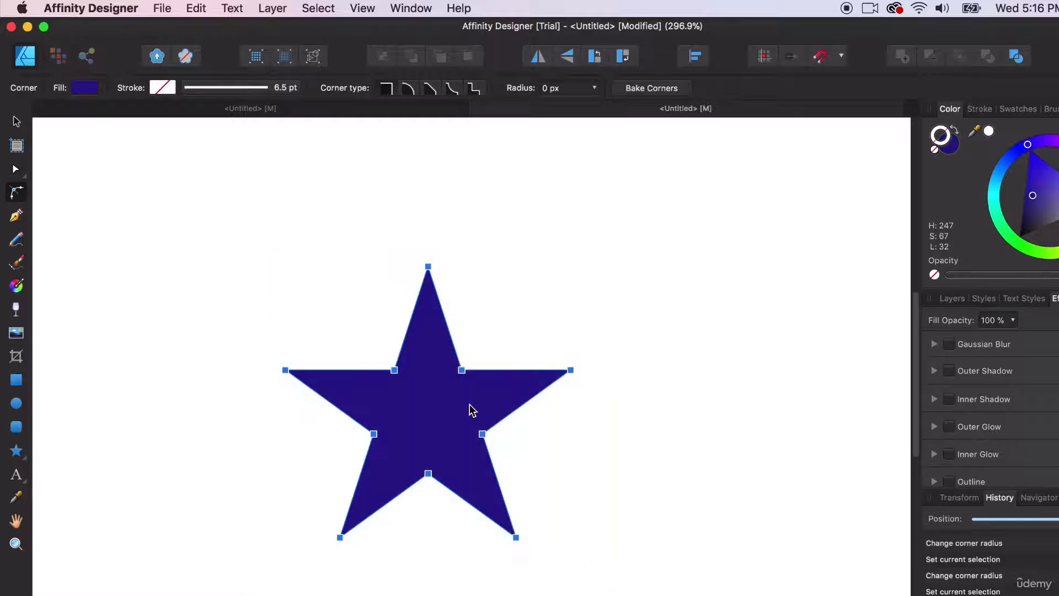
{"action": "left_click_drag", "start_coordinate": [396, 375], "coordinate": [365, 381]}
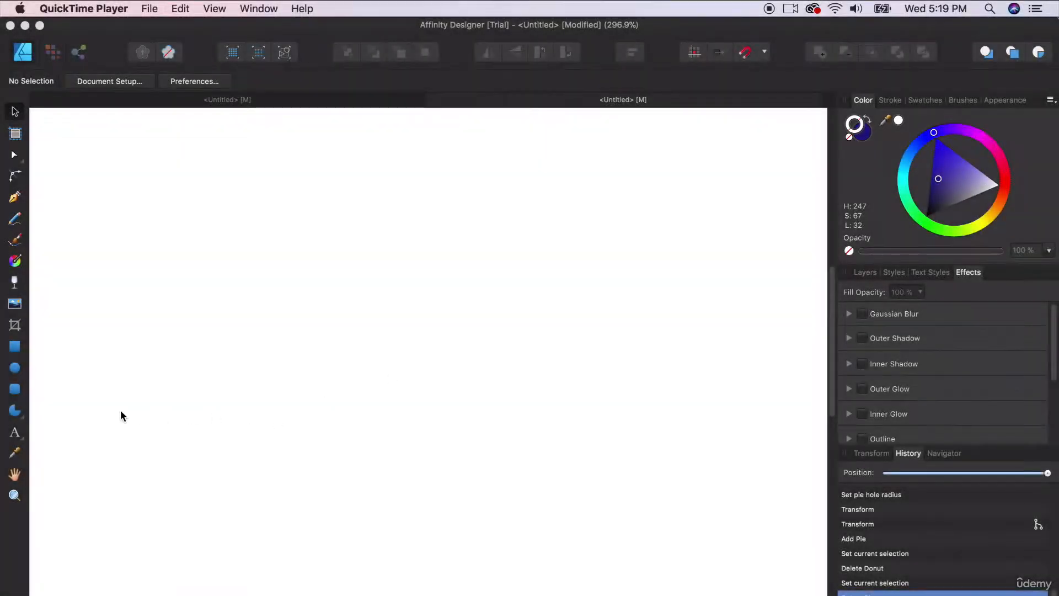
Step: Draw a three-quarter pie with the Pie tool and open a round hole at its center
{"action": "left_click_drag", "start_coordinate": [14, 410], "coordinate": [78, 471]}
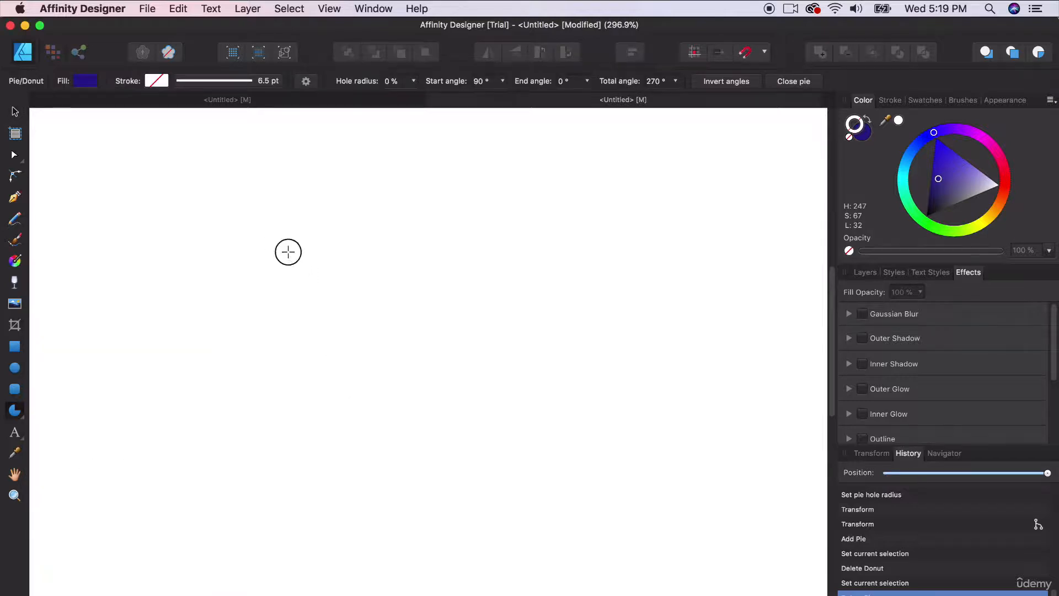
{"action": "left_click_drag", "start_coordinate": [288, 253], "coordinate": [540, 502]}
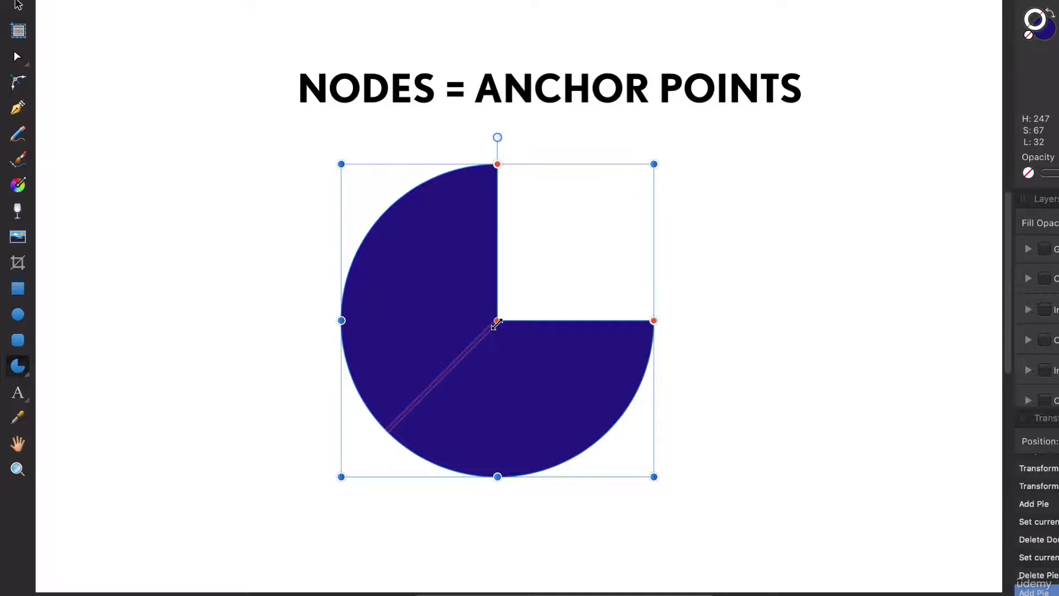
{"action": "left_click_drag", "start_coordinate": [497, 324], "coordinate": [461, 373]}
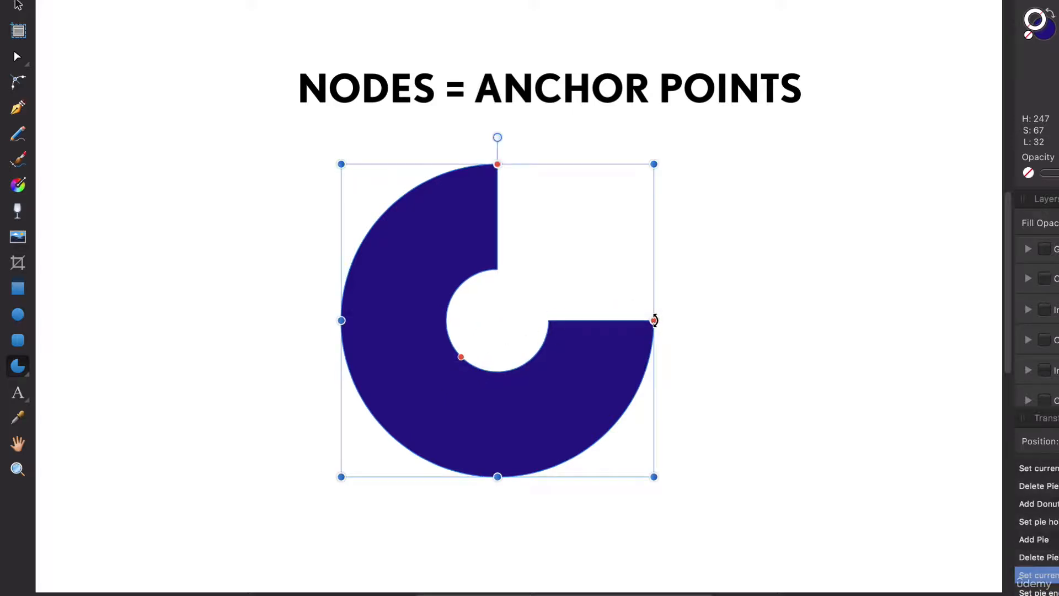
Step: Adjust the pie's end angle so a right-angled gap remains, and enlarge its round center hole
{"action": "left_click_drag", "start_coordinate": [655, 313], "coordinate": [570, 317]}
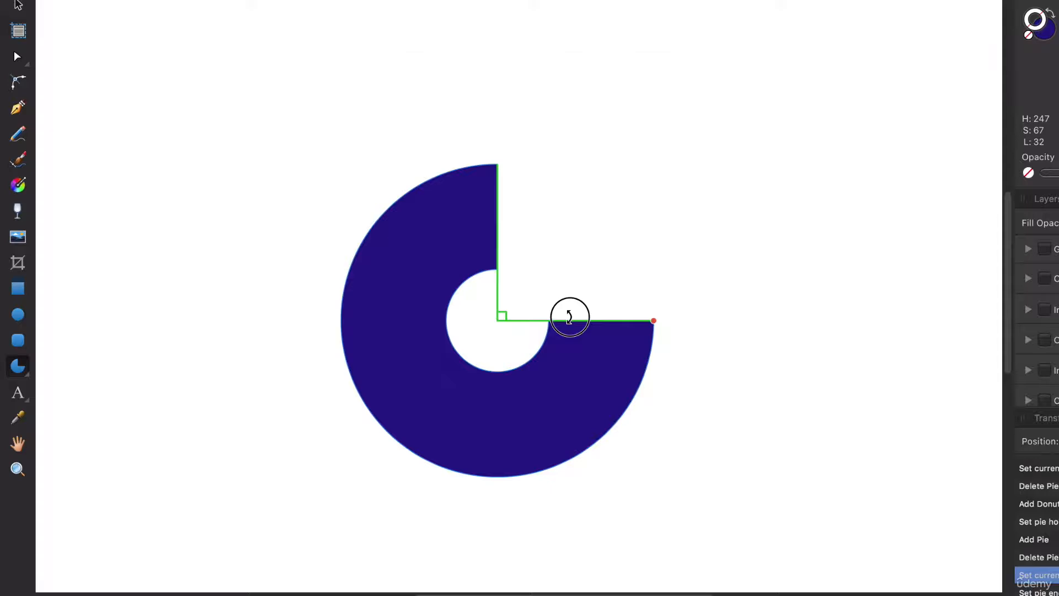
{"action": "left_click_drag", "start_coordinate": [569, 317], "coordinate": [570, 316]}
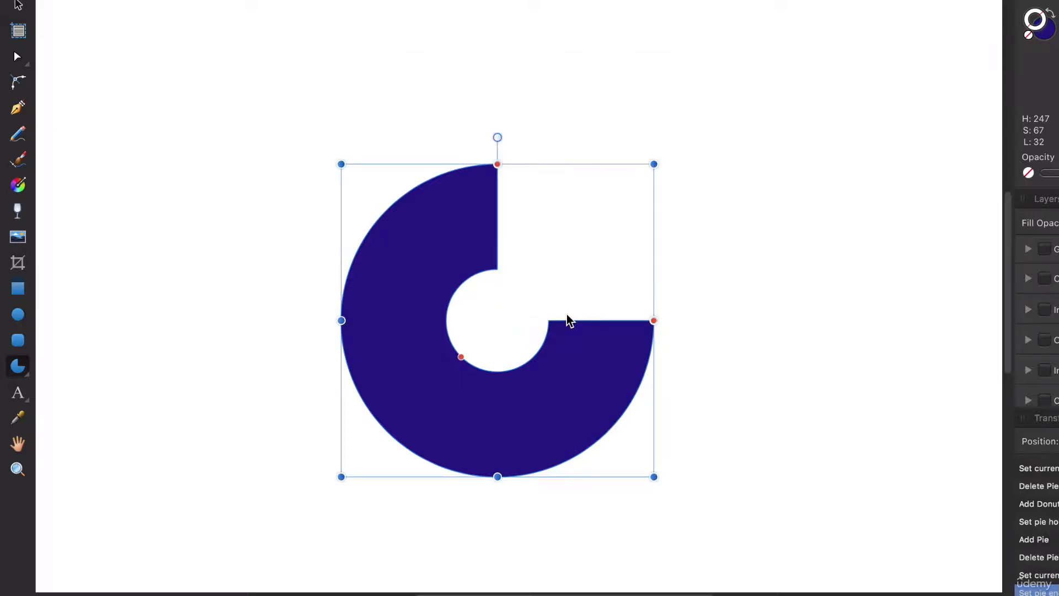
{"action": "left_click", "coordinate": [576, 535]}
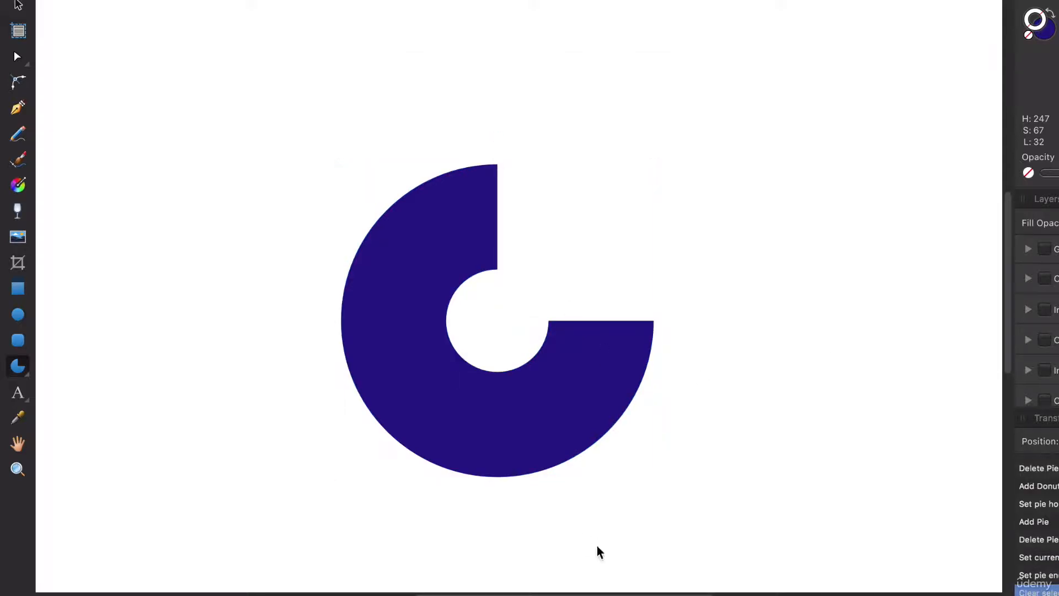
{"action": "left_click", "coordinate": [513, 407]}
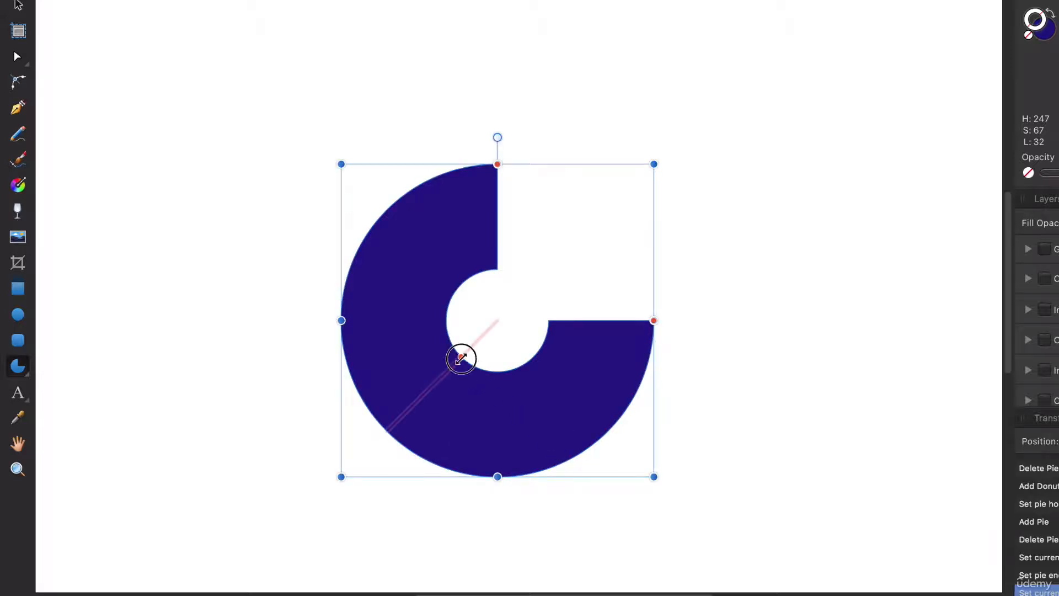
{"action": "left_click_drag", "start_coordinate": [461, 357], "coordinate": [410, 415]}
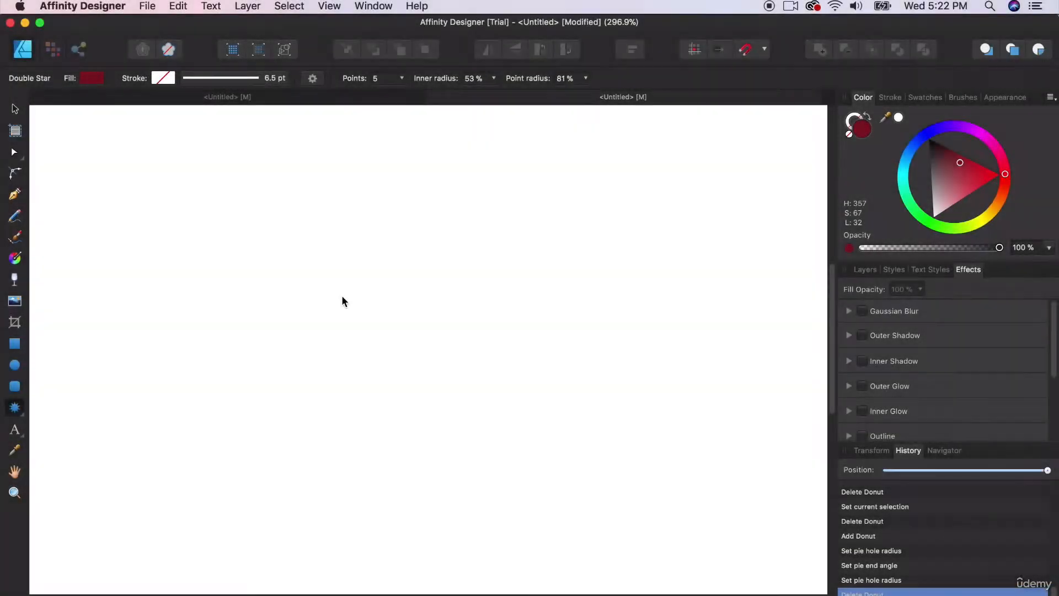
Step: Draw a dark red five-point double star and adjust its inner radius to 63% and point radius to 93%
{"action": "left_click_drag", "start_coordinate": [353, 266], "coordinate": [568, 500]}
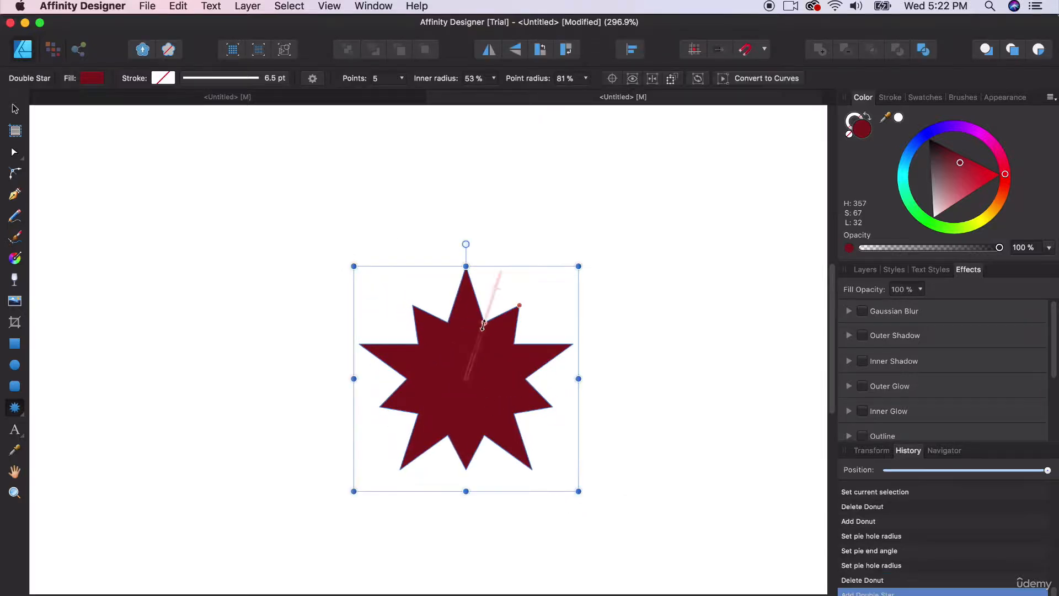
{"action": "left_click_drag", "start_coordinate": [485, 325], "coordinate": [539, 310]}
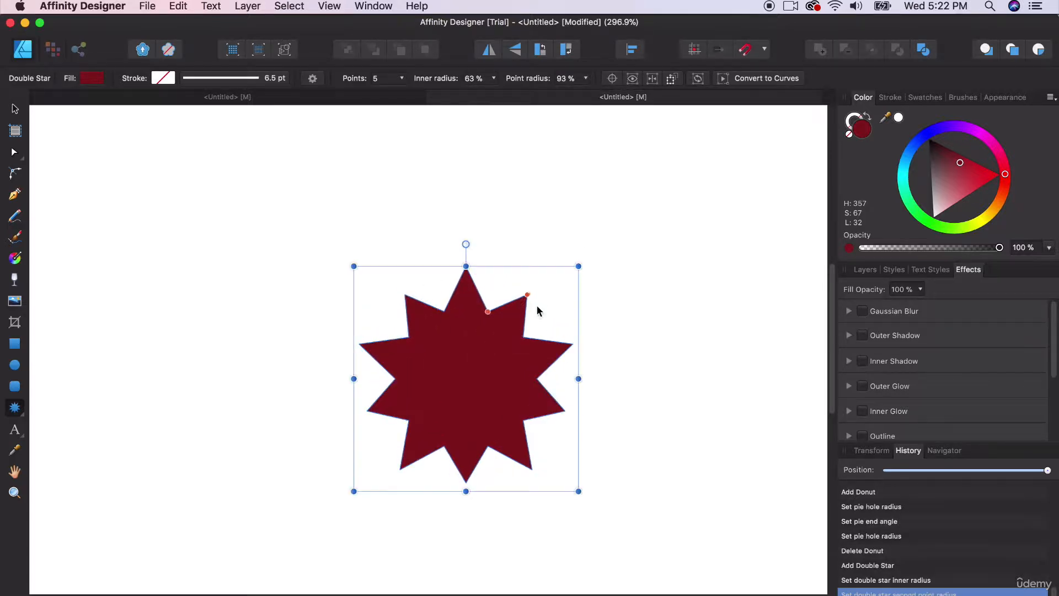
Step: Round all of the double star's corners together to about 7.6 px with the Corner tool and move the star
{"action": "left_click", "coordinate": [15, 175]}
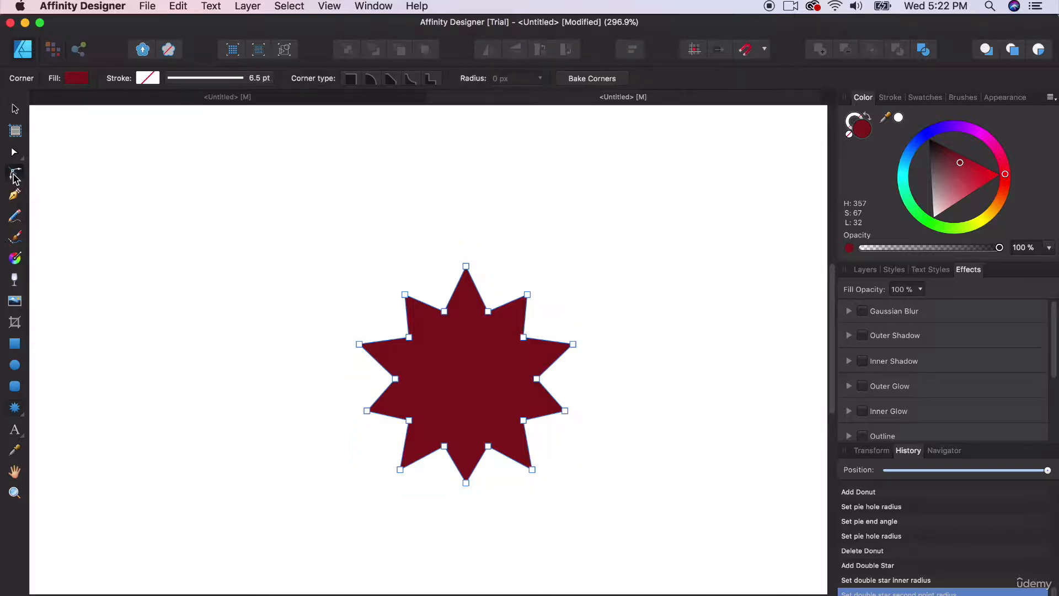
{"action": "left_click_drag", "start_coordinate": [315, 255], "coordinate": [666, 543]}
{"action": "mouse_move", "coordinate": [527, 338]}
{"action": "left_mouse_down"}
{"action": "mouse_move", "coordinate": [538, 325]}
{"action": "mouse_move", "coordinate": [524, 334]}
{"action": "left_mouse_up"}
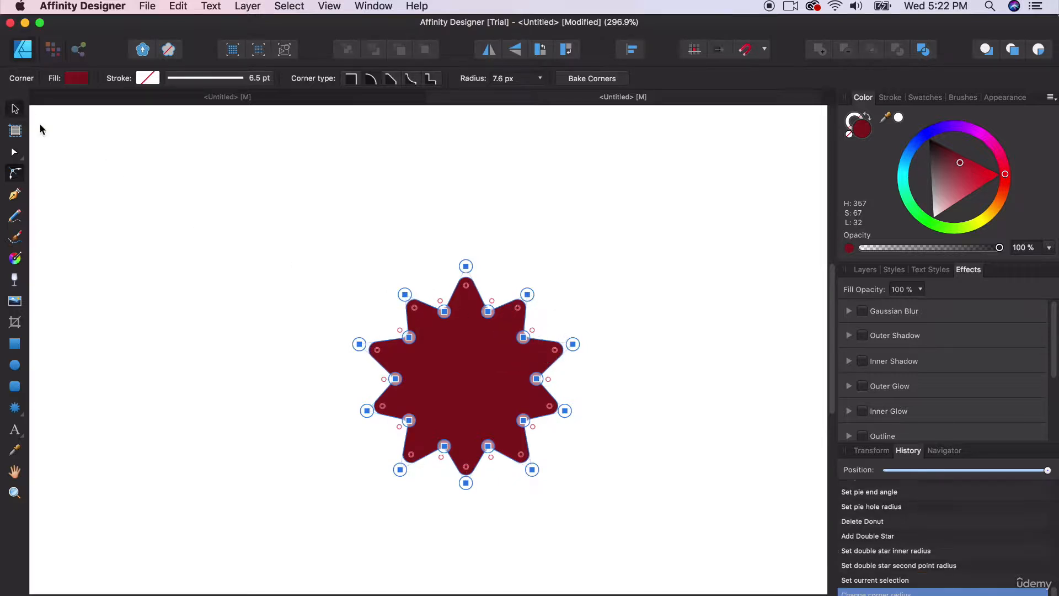
{"action": "left_click", "coordinate": [212, 327]}
{"action": "left_click_drag", "start_coordinate": [447, 376], "coordinate": [313, 308]}
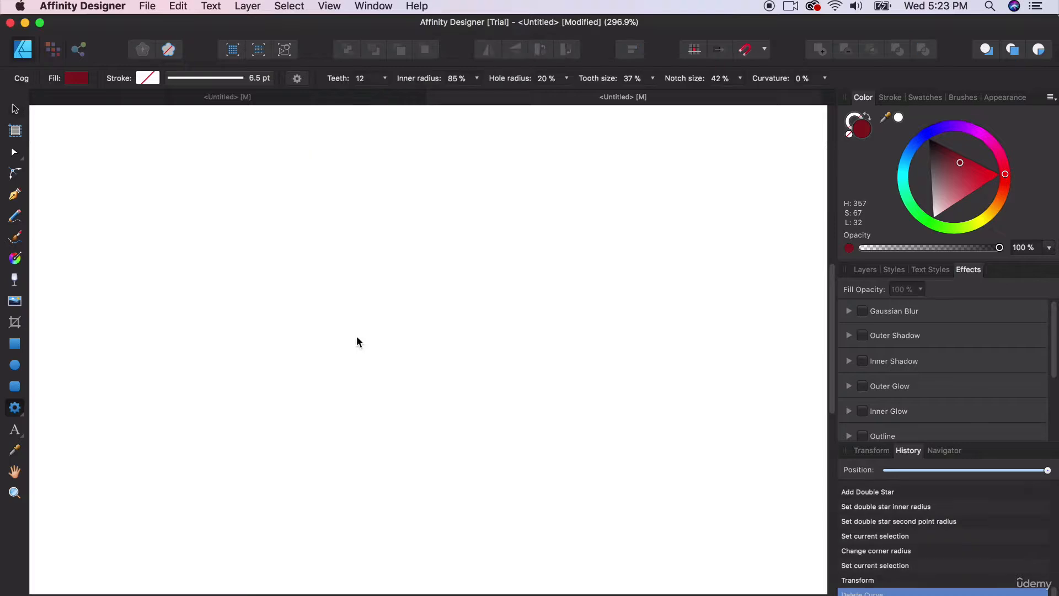
Step: Draw a dark red 12-tooth cog with a round center hole using the Cog tool and select it
{"action": "left_click_drag", "start_coordinate": [320, 312], "coordinate": [451, 454]}
{"action": "left_click_drag", "start_coordinate": [340, 229], "coordinate": [634, 492]}
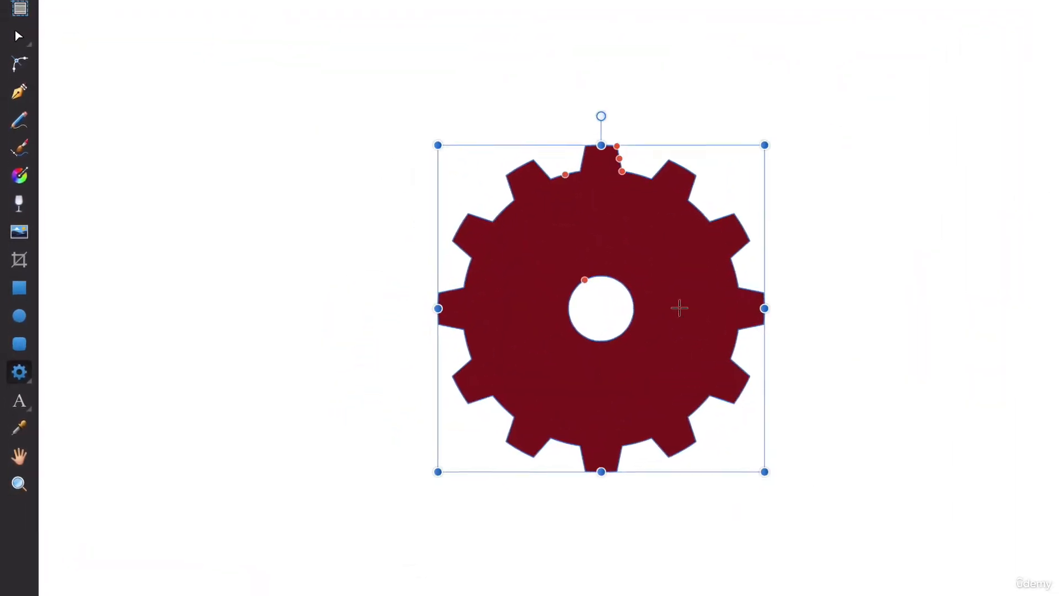
{"action": "left_click_drag", "start_coordinate": [568, 343], "coordinate": [523, 326]}
{"action": "left_click_drag", "start_coordinate": [628, 286], "coordinate": [628, 287]}
{"action": "key", "text": "Delete"}
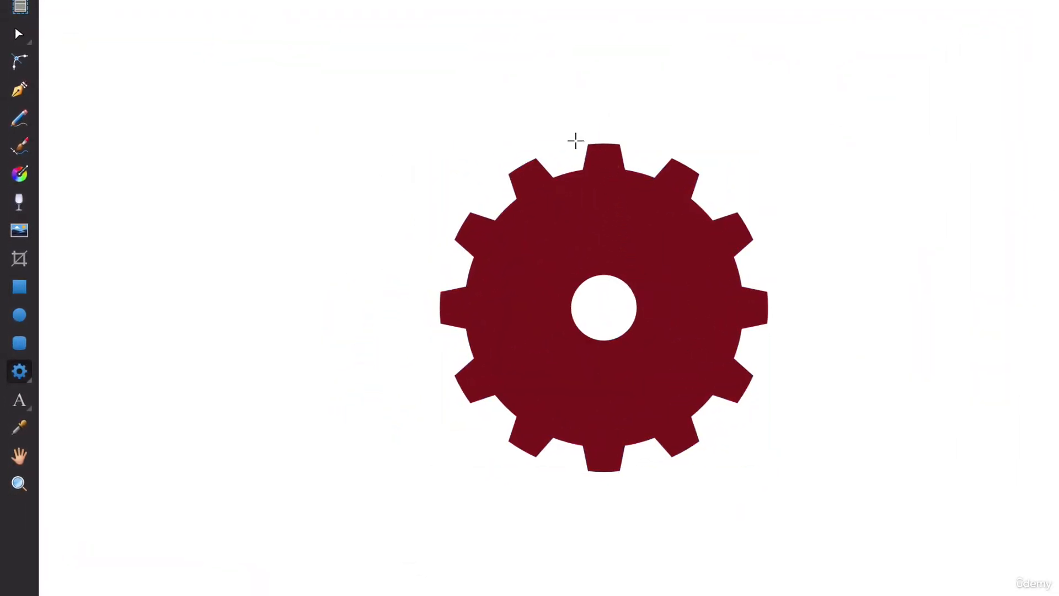
{"action": "left_click", "coordinate": [664, 272]}
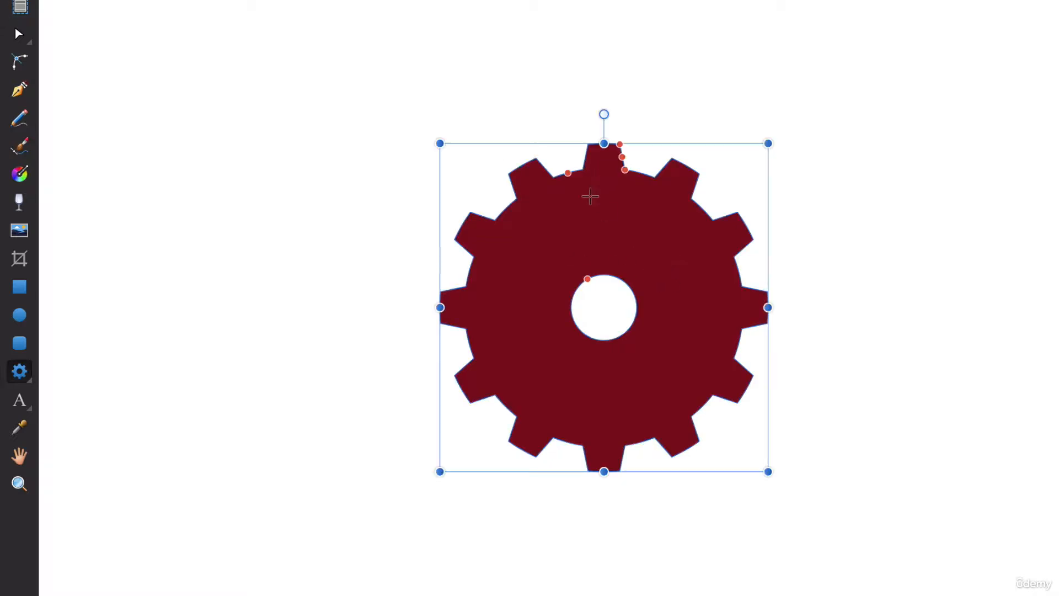
Step: Reshape the cog's teeth with its red handles: lengthen them, widen their bases until they meet, and slightly widen their tips
{"action": "left_click_drag", "start_coordinate": [569, 173], "coordinate": [575, 197]}
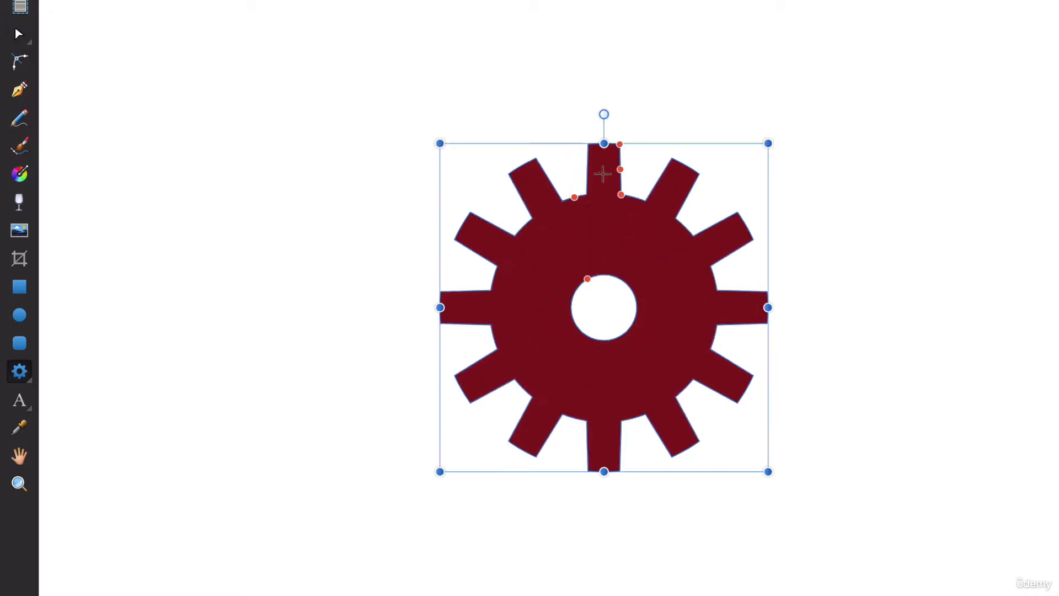
{"action": "left_click_drag", "start_coordinate": [619, 170], "coordinate": [665, 200]}
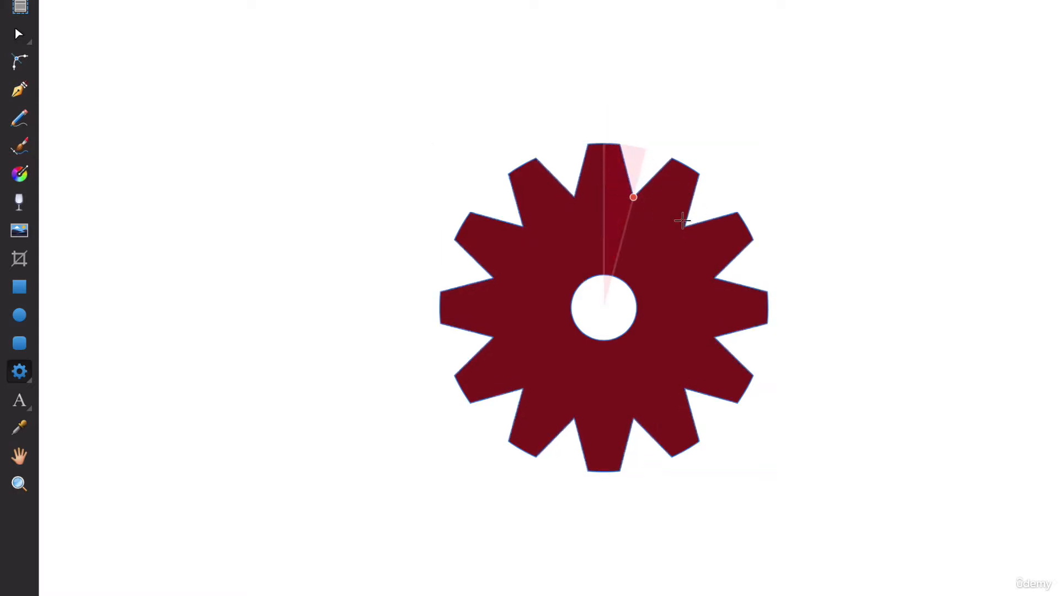
{"action": "mouse_move", "coordinate": [619, 144]}
{"action": "left_mouse_down"}
{"action": "mouse_move", "coordinate": [601, 147]}
{"action": "mouse_move", "coordinate": [619, 149]}
{"action": "left_mouse_up"}
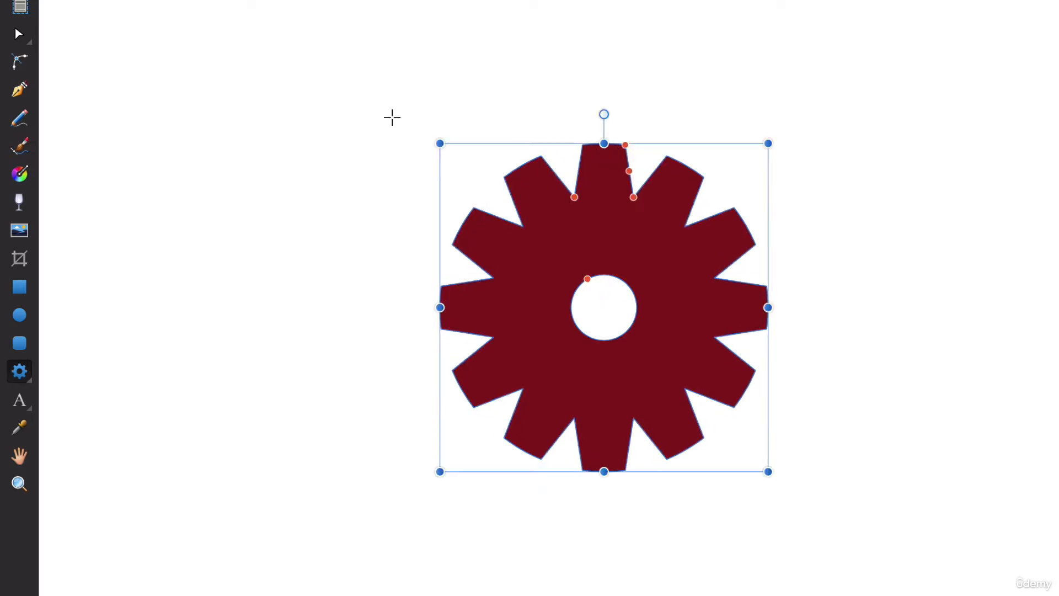
Step: Select all of the cog's corner nodes with the Corner tool and round them together
{"action": "left_click", "coordinate": [21, 63]}
{"action": "left_click_drag", "start_coordinate": [297, 92], "coordinate": [974, 573]}
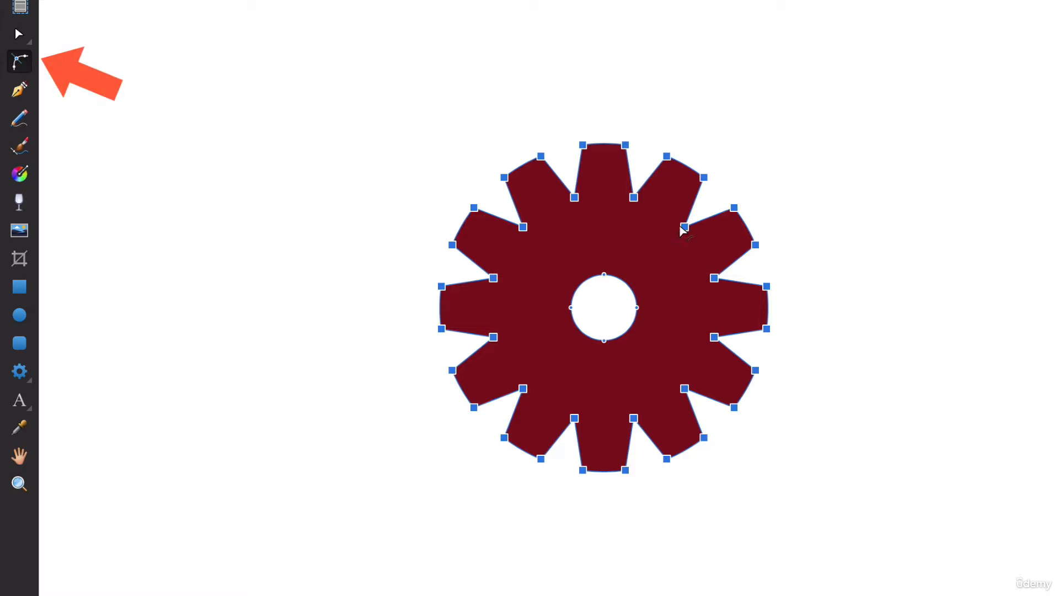
{"action": "left_click_drag", "start_coordinate": [684, 225], "coordinate": [688, 194]}
{"action": "left_click", "coordinate": [20, 0]}
{"action": "left_click", "coordinate": [231, 102]}
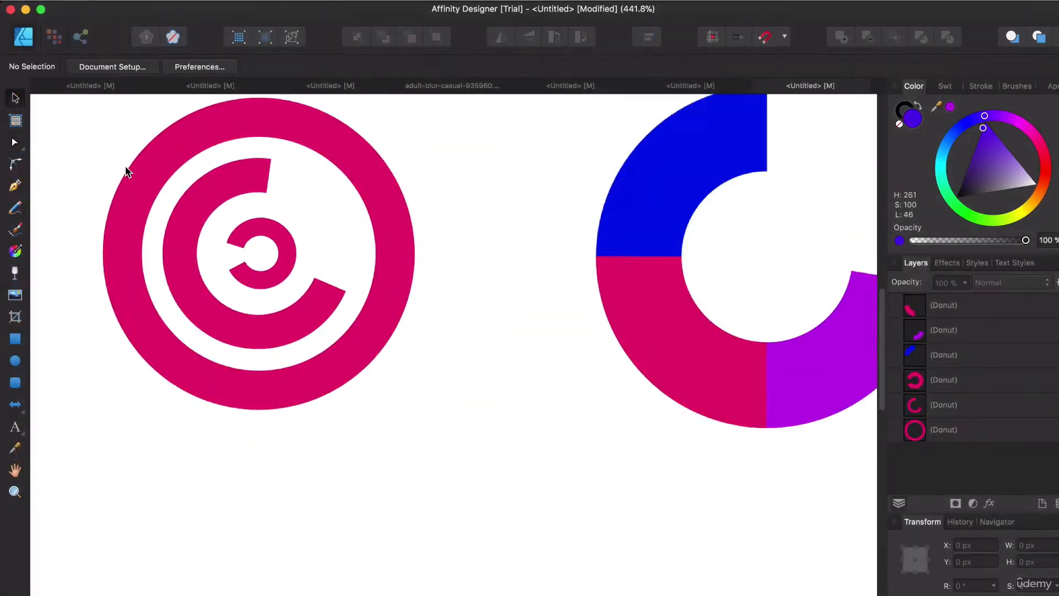
Step: Open a gap at the bottom of the outer concentric donut and recolor it blue and the middle ring purple
{"action": "left_click", "coordinate": [279, 177]}
{"action": "left_click_drag", "start_coordinate": [280, 177], "coordinate": [220, 368]}
{"action": "left_click_drag", "start_coordinate": [324, 165], "coordinate": [341, 343]}
{"action": "left_click", "coordinate": [15, 97]}
{"action": "left_click", "coordinate": [16, 448]}
{"action": "left_click", "coordinate": [569, 203]}
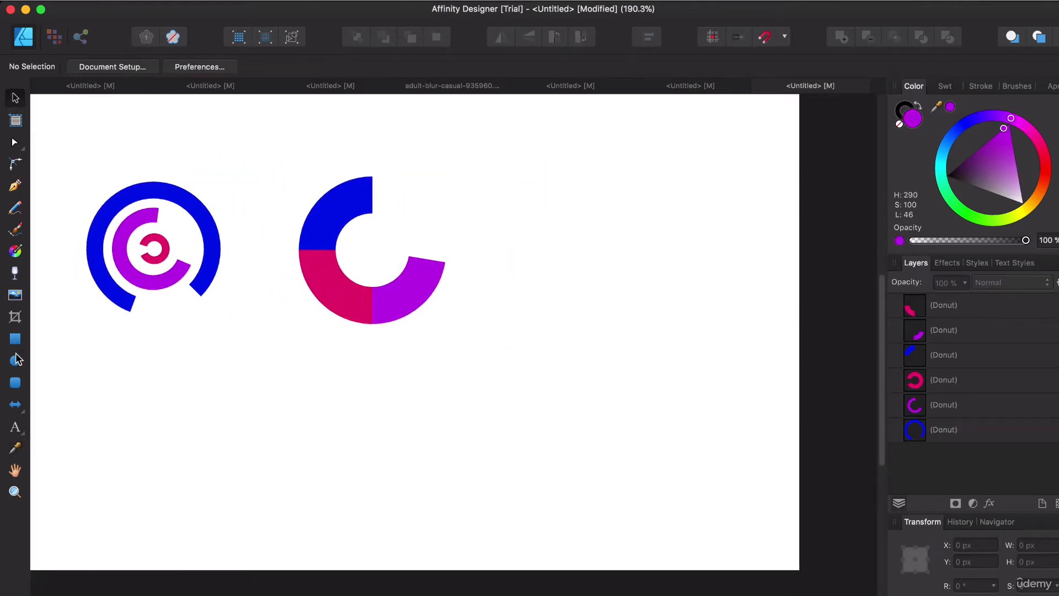
Step: Draw a 12-tooth cog about 192 px wide beside the two donut graphics and recolor it blue
{"action": "left_click", "coordinate": [15, 404]}
{"action": "left_click", "coordinate": [61, 516]}
{"action": "left_click_drag", "start_coordinate": [567, 218], "coordinate": [706, 357]}
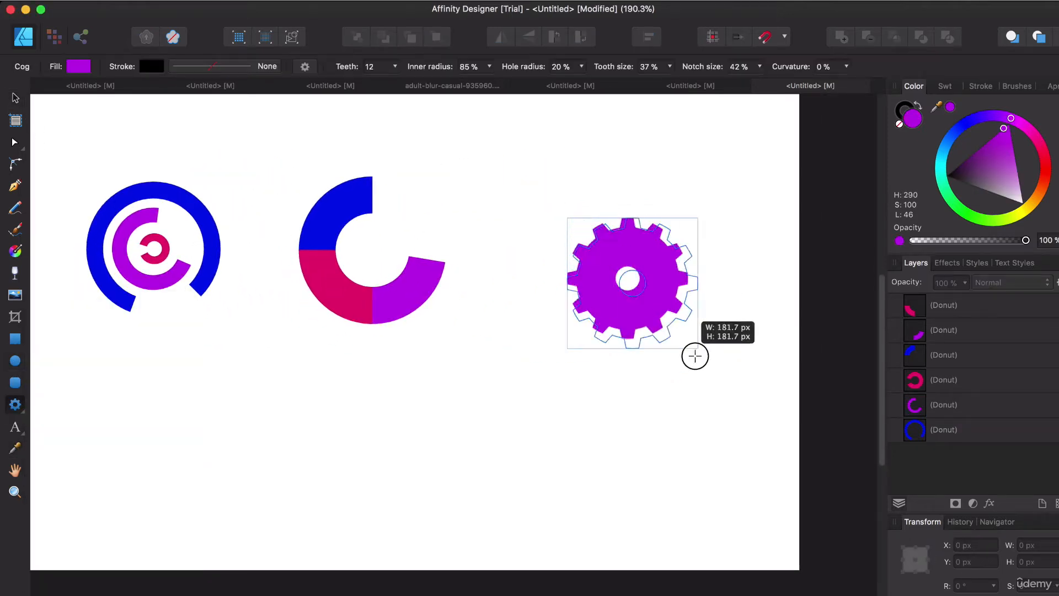
{"action": "mouse_move", "coordinate": [655, 262]}
{"action": "left_mouse_down"}
{"action": "mouse_move", "coordinate": [672, 291]}
{"action": "mouse_move", "coordinate": [606, 285]}
{"action": "left_mouse_up"}
{"action": "key", "text": "super+z"}
{"action": "left_click", "coordinate": [16, 98]}
{"action": "left_click_drag", "start_coordinate": [1011, 118], "coordinate": [970, 120]}
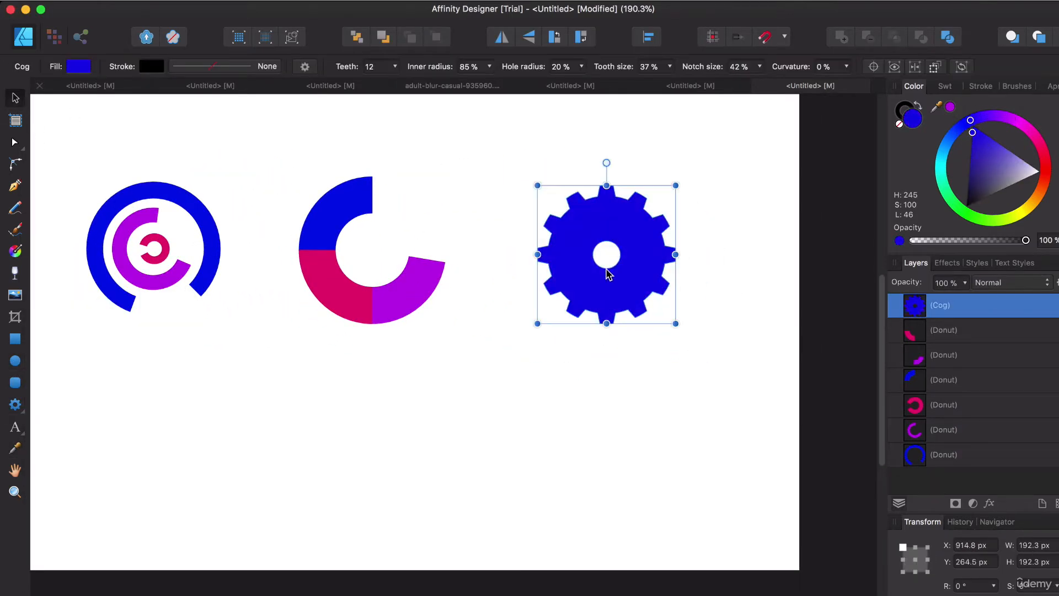
Step: Reshape the blue cog into a thin ring with a large center hole and broad, shallow teeth
{"action": "left_click", "coordinate": [15, 142]}
{"action": "left_click_drag", "start_coordinate": [600, 242], "coordinate": [581, 213]}
{"action": "mouse_move", "coordinate": [586, 199]}
{"action": "left_mouse_down"}
{"action": "mouse_move", "coordinate": [655, 196]}
{"action": "mouse_move", "coordinate": [624, 149]}
{"action": "mouse_move", "coordinate": [572, 166]}
{"action": "mouse_move", "coordinate": [608, 234]}
{"action": "mouse_move", "coordinate": [588, 193]}
{"action": "mouse_move", "coordinate": [581, 210]}
{"action": "left_mouse_up"}
Step: Convert the blue cog to curves for corner editing and clear the selection
{"action": "left_click_drag", "start_coordinate": [499, 158], "coordinate": [685, 332]}
{"action": "left_click", "coordinate": [15, 164]}
{"action": "left_click", "coordinate": [342, 66]}
{"action": "scroll", "coordinate": [560, 237], "scroll_direction": "up", "scroll_amount": 5}
{"action": "key", "text": "super+a"}
{"action": "left_click", "coordinate": [505, 133]}
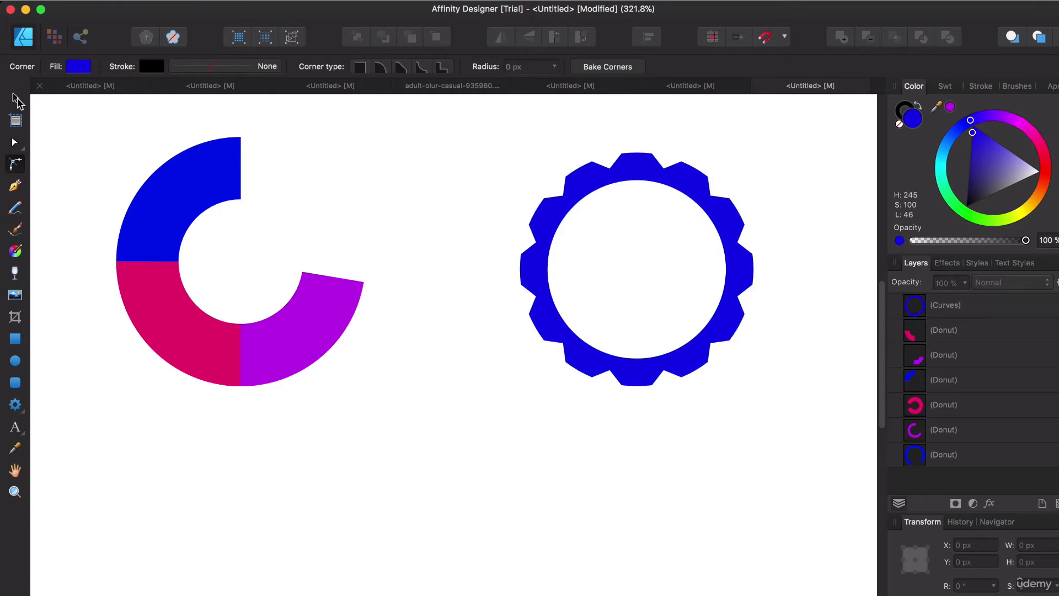
Step: Try to round the blue cog's corners with the Corner tool
{"action": "left_click", "coordinate": [17, 99]}
{"action": "left_click_drag", "start_coordinate": [488, 117], "coordinate": [849, 444]}
{"action": "left_click", "coordinate": [14, 164]}
{"action": "left_click_drag", "start_coordinate": [563, 196], "coordinate": [526, 155]}
{"action": "left_click", "coordinate": [507, 152]}
{"action": "left_click", "coordinate": [16, 99]}
{"action": "key", "text": "super+z"}
Step: Select the blue cog's curves and activate the Corner tool on them
{"action": "left_click_drag", "start_coordinate": [472, 126], "coordinate": [871, 429]}
{"action": "left_click", "coordinate": [15, 163]}
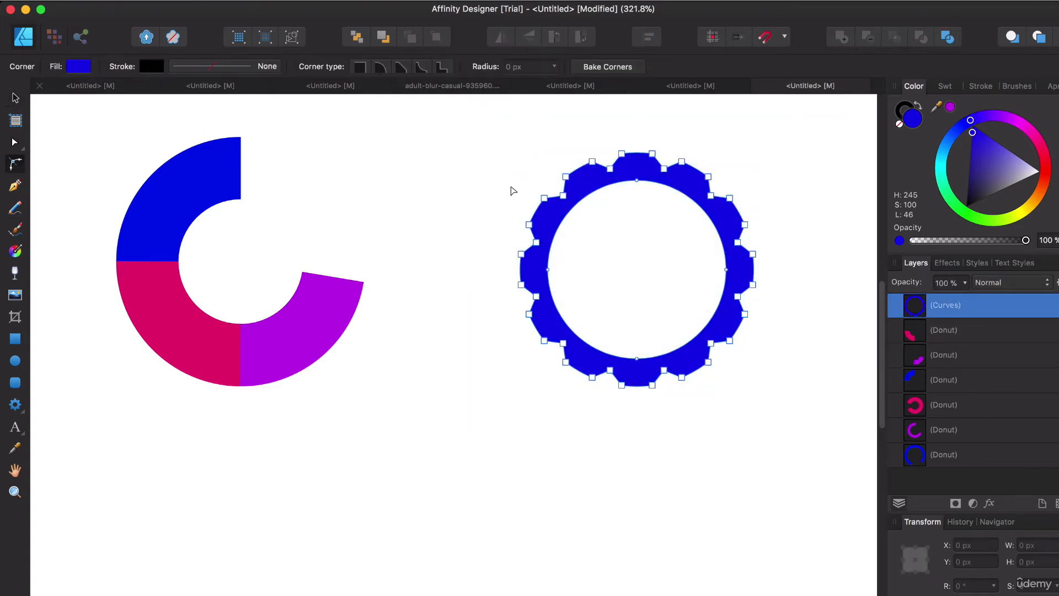